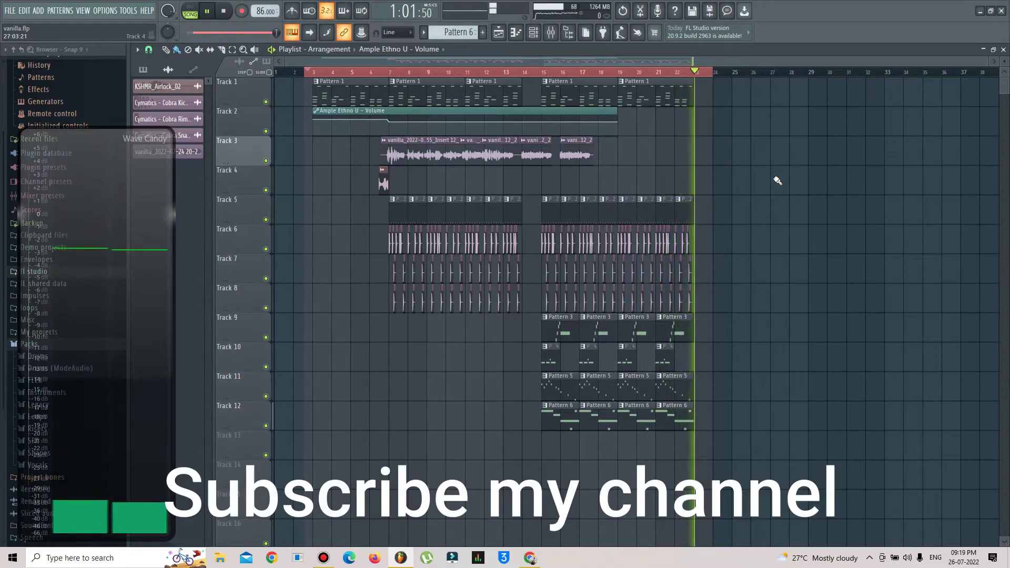
Stop playback and enable effects processing on the Cymatics Cobra Kick 2 mixer insert.
key(space)
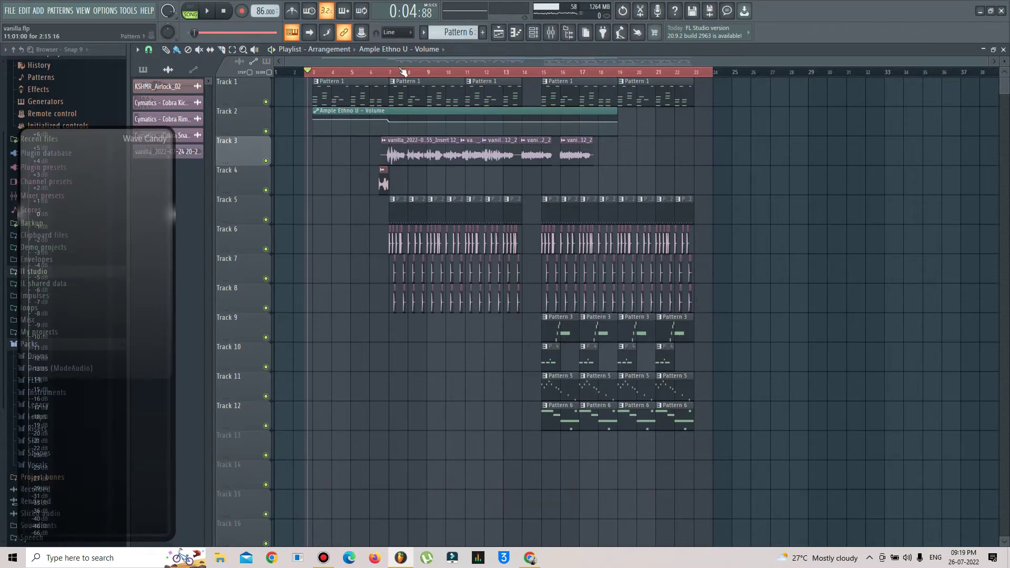
click(550, 33)
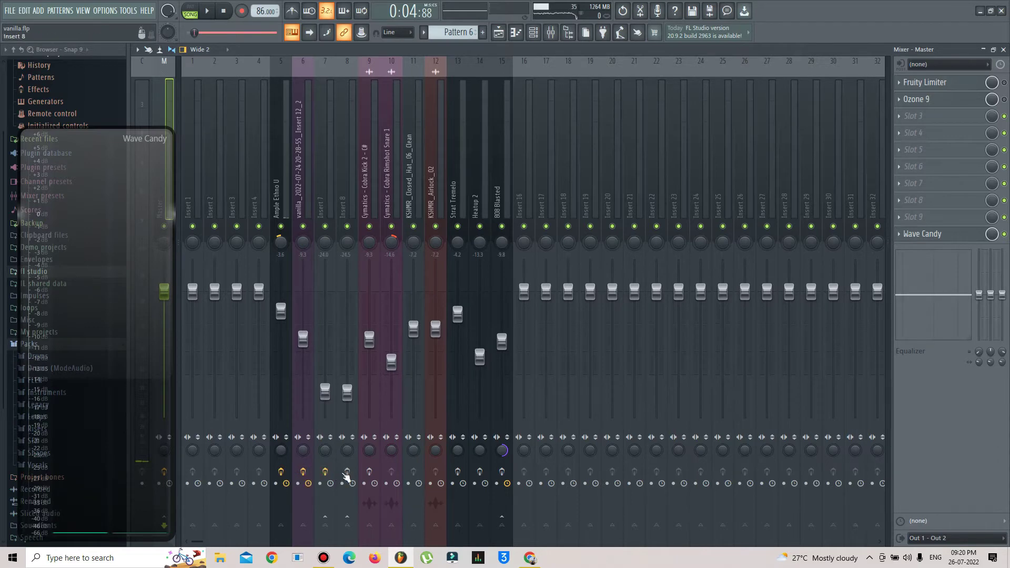
click(367, 472)
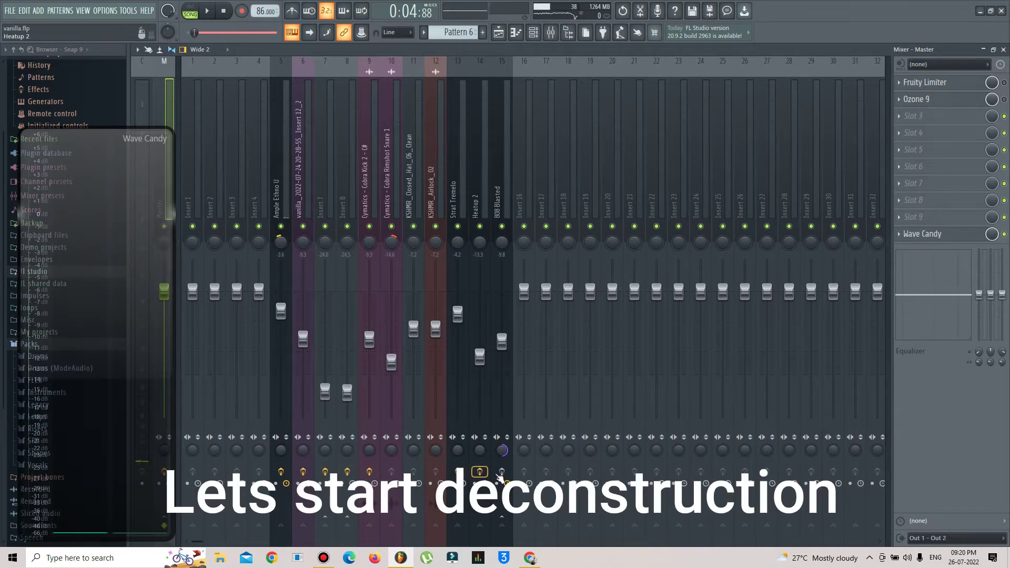
Solo Track 1 in the playlist and open its Pattern 1 clip in the piano roll.
click(498, 33)
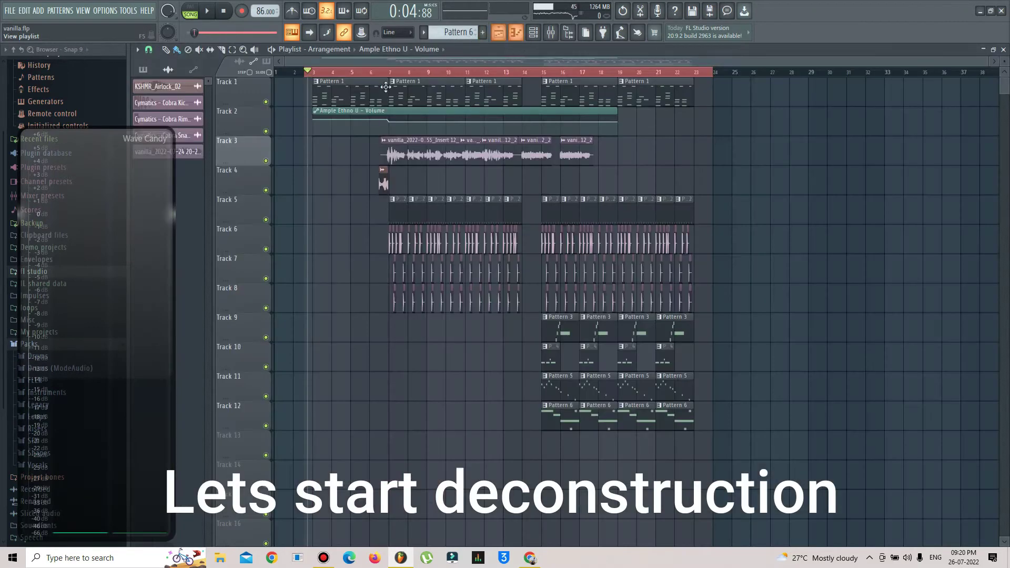
right_click(266, 102)
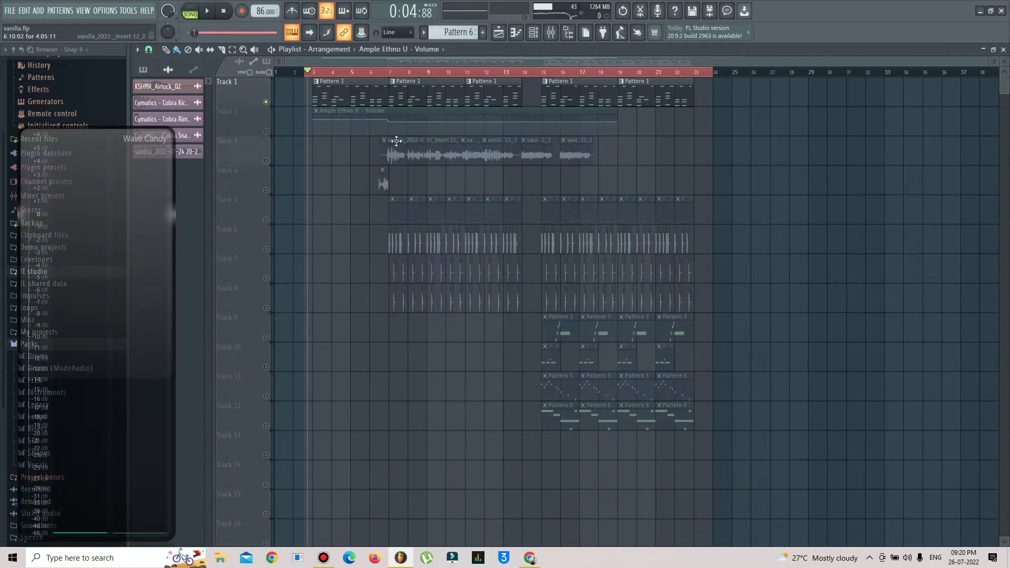
double_click(339, 99)
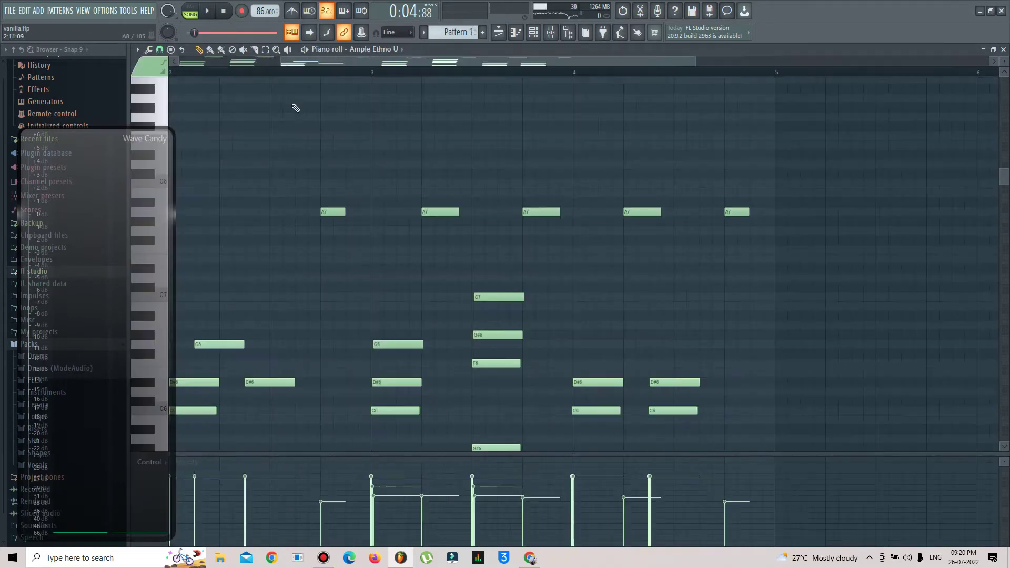
Bring all of Pattern 1's notes into view and play the pattern from its start.
scroll(804, 188, down, 3)
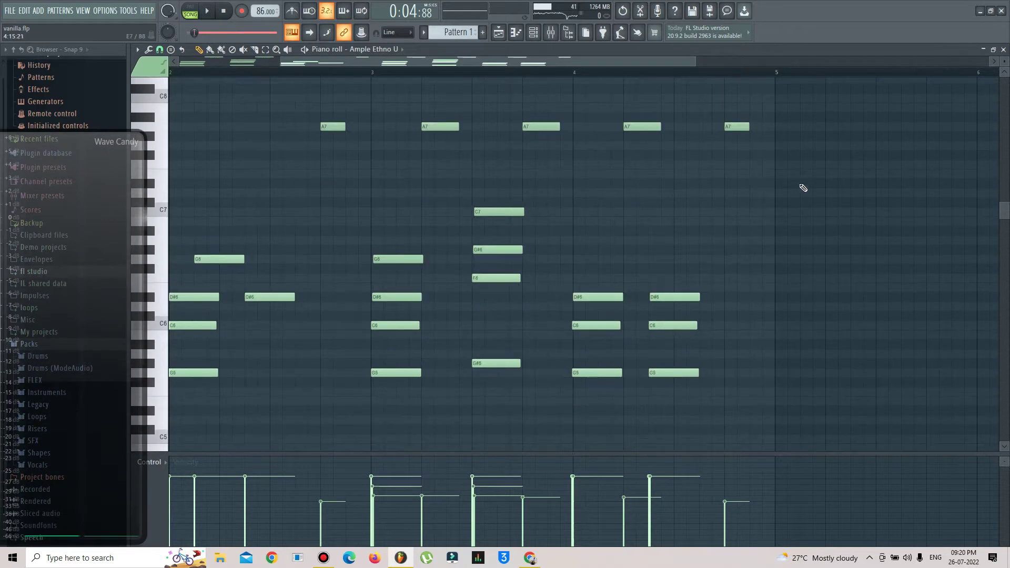
click(205, 13)
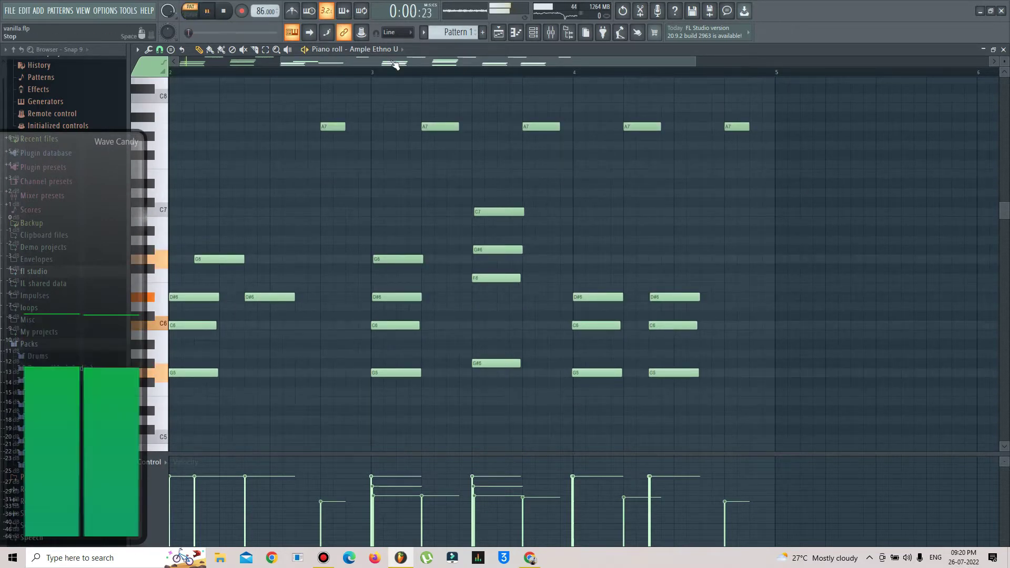
drag(420, 63, 188, 60)
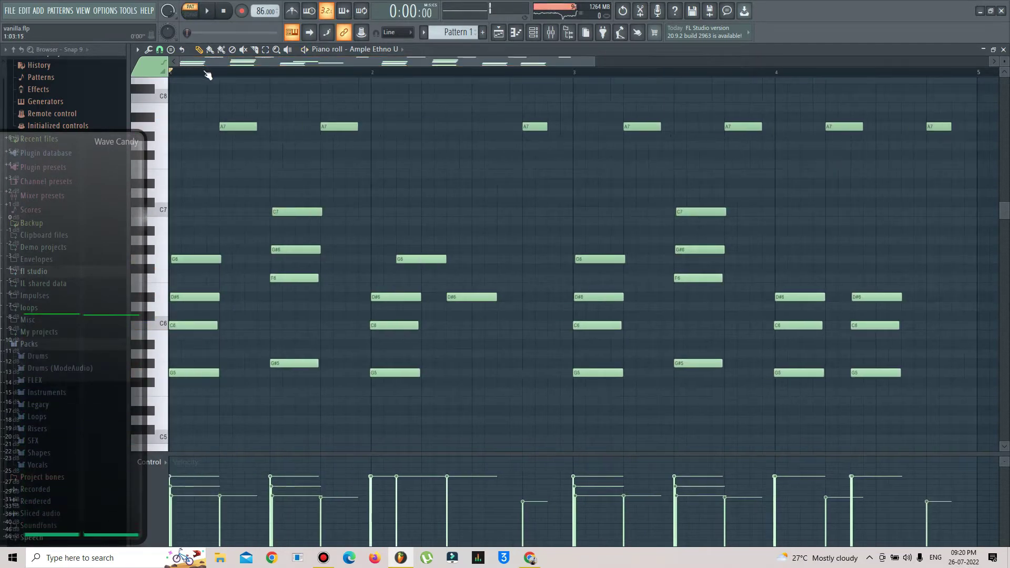
scroll(226, 65, down, 2)
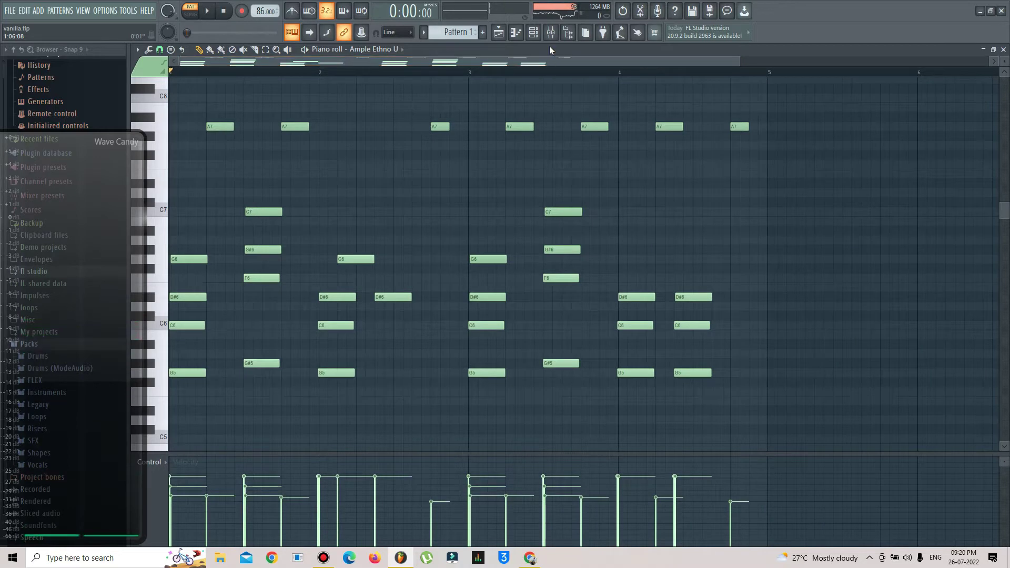
key(space)
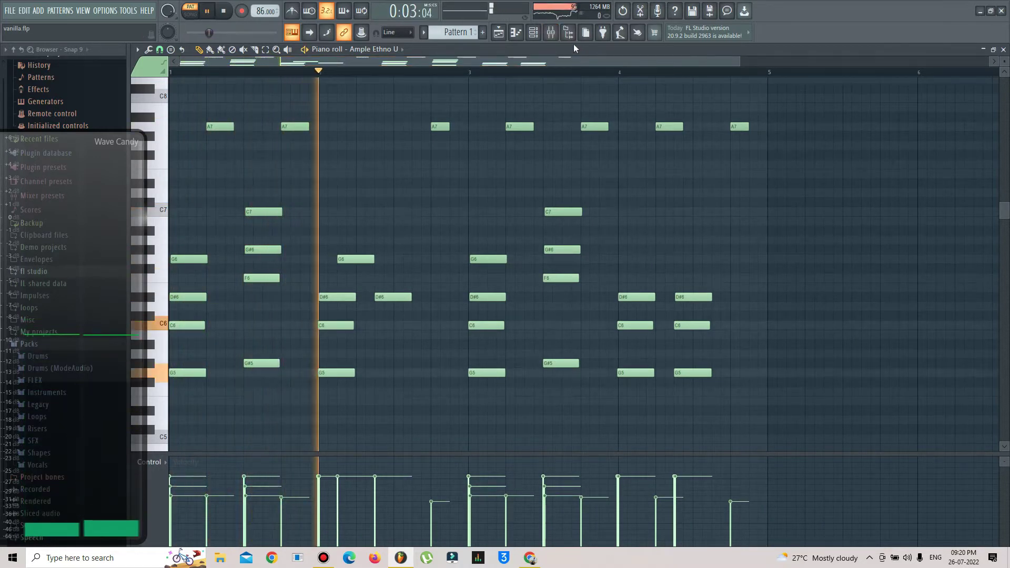
key(space)
Select the Ample Ethno U mixer insert and examine its effects chain while comparing it with the playlist.
key(F9)
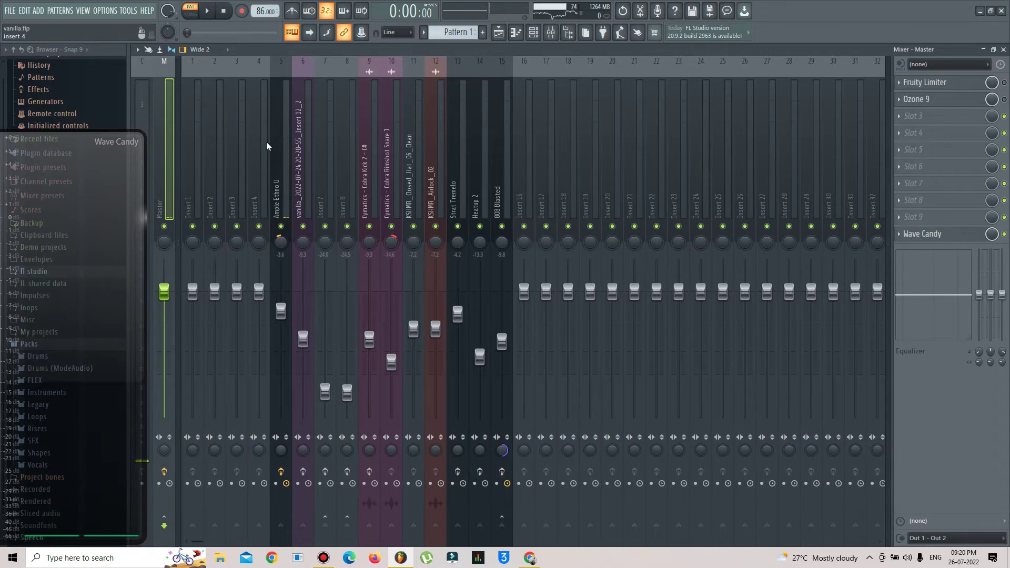
click(284, 153)
click(498, 34)
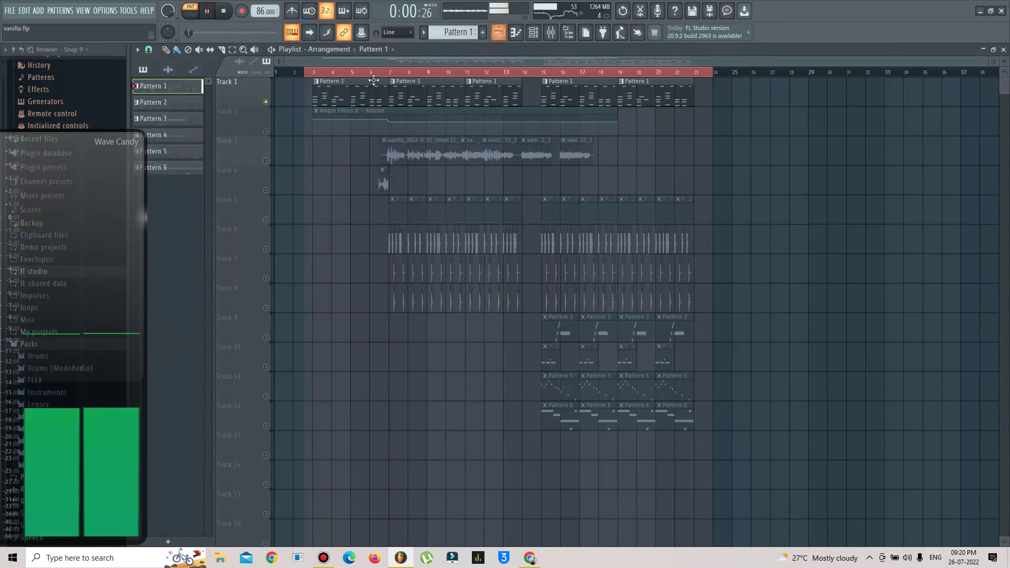
click(550, 32)
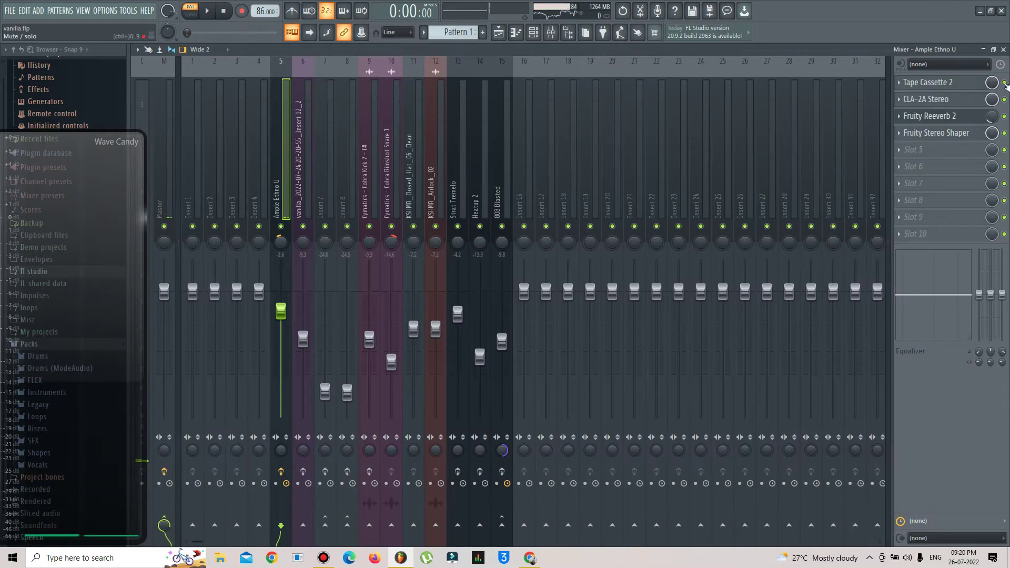
Open the Ample Ethno U instrument from the channel rack and arrange both windows clear of Pattern 1's notes.
click(515, 33)
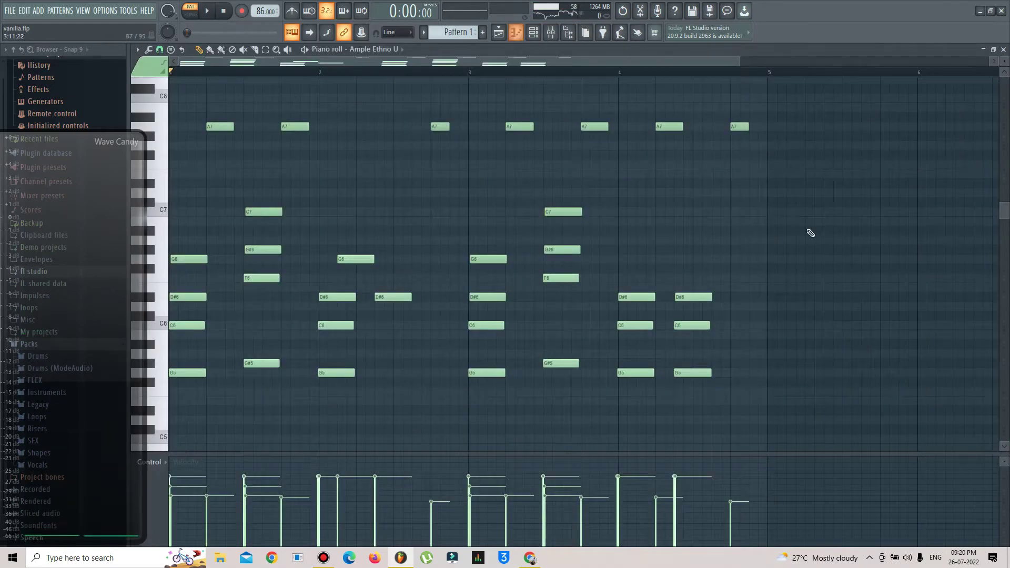
mouse_move(1005, 211)
mouse_down()
mouse_move(1005, 110)
mouse_move(1005, 211)
mouse_up()
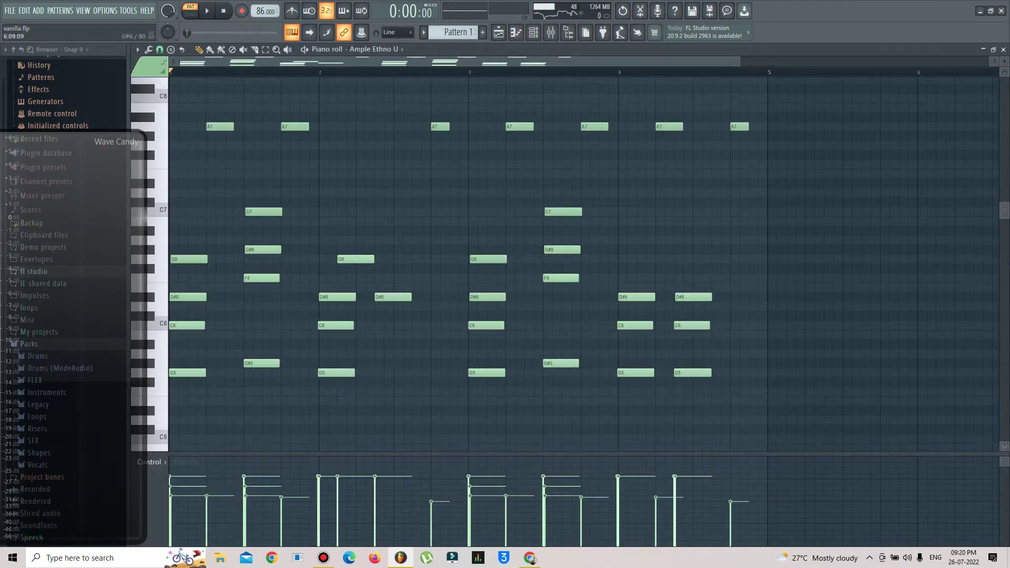
click(534, 33)
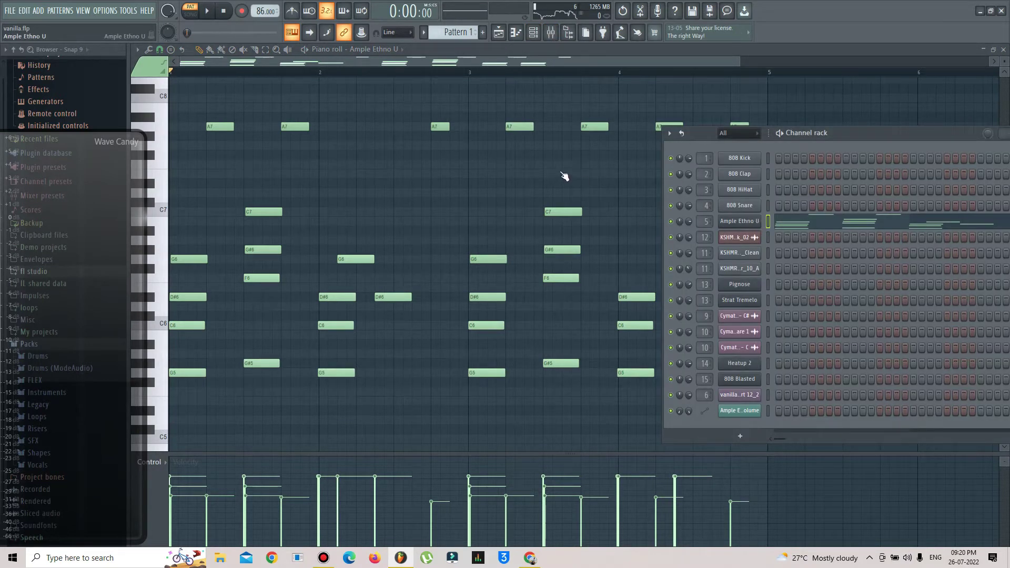
click(740, 222)
drag(553, 181, 597, 452)
drag(820, 135, 975, 112)
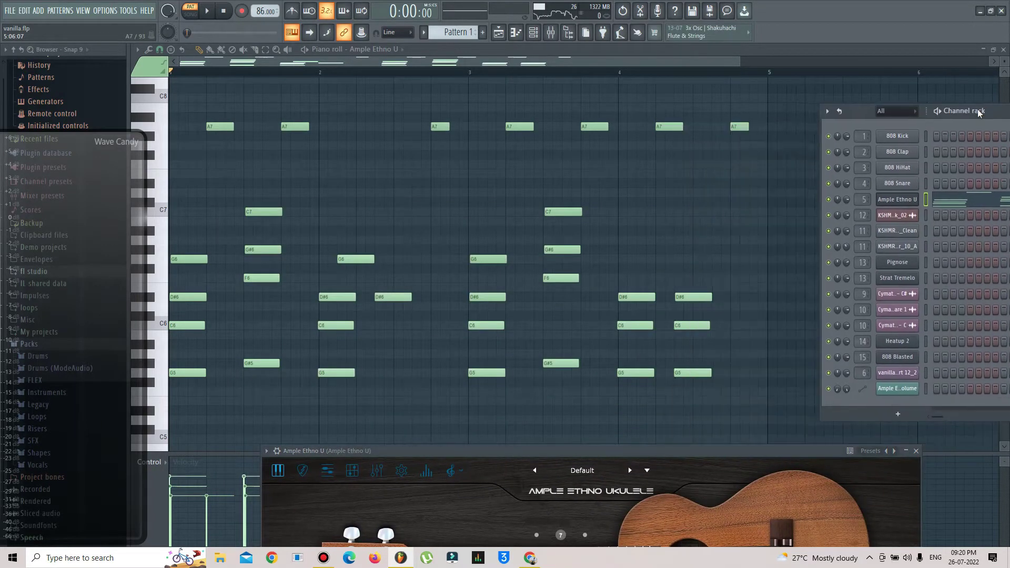
Play Pattern 1 with the Ample Ethno U instrument raised into view, then stop playback.
key(space)
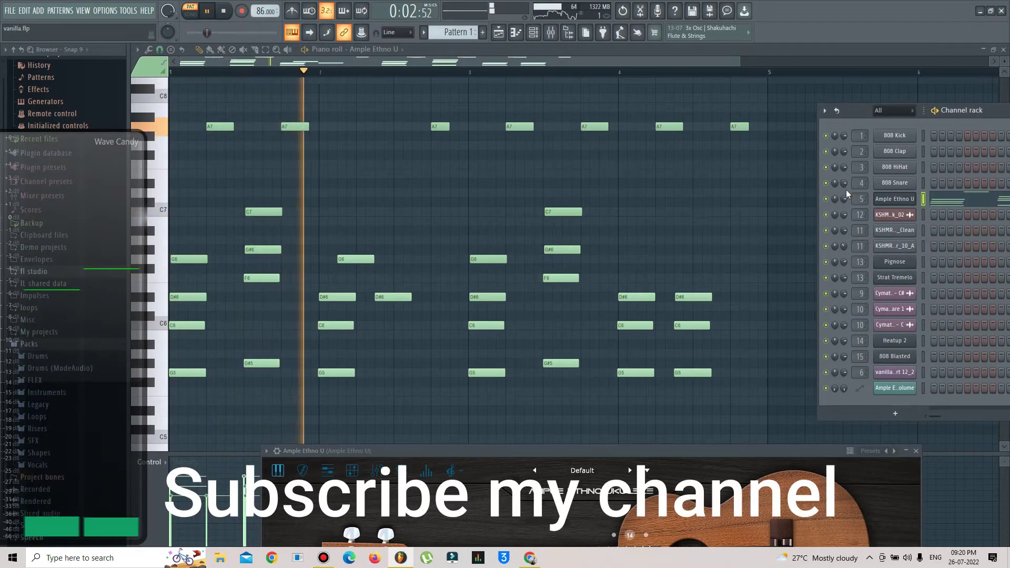
drag(732, 450, 769, 413)
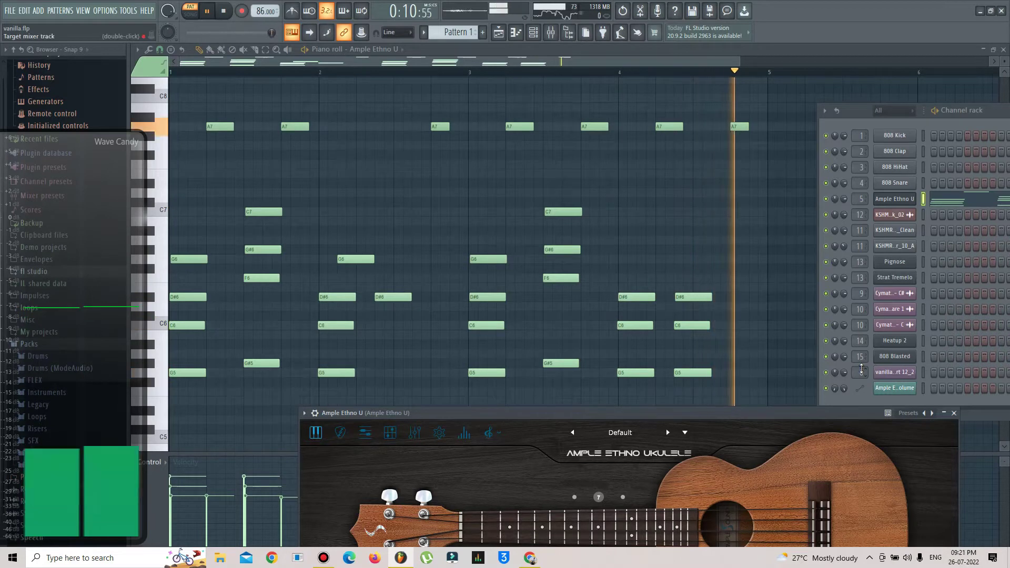
key(space)
Switch the Tape Cassette 2 effect on for the Ample Ethno U mixer insert.
click(553, 34)
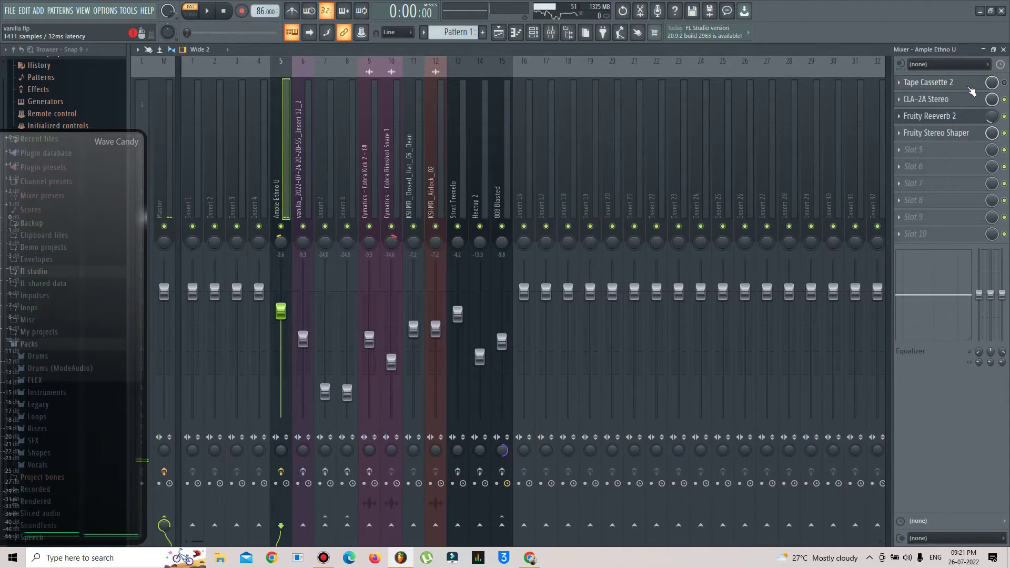
click(970, 86)
click(1005, 82)
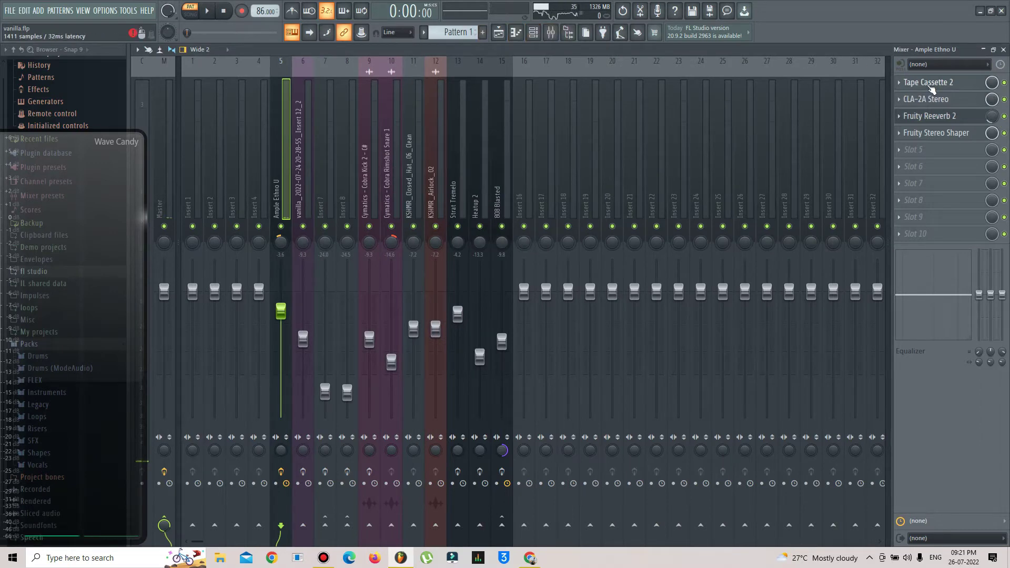
Open Tape Cassette 2, enlarge and reposition its window, and examine its settings while Pattern 1 plays.
click(931, 86)
click(204, 12)
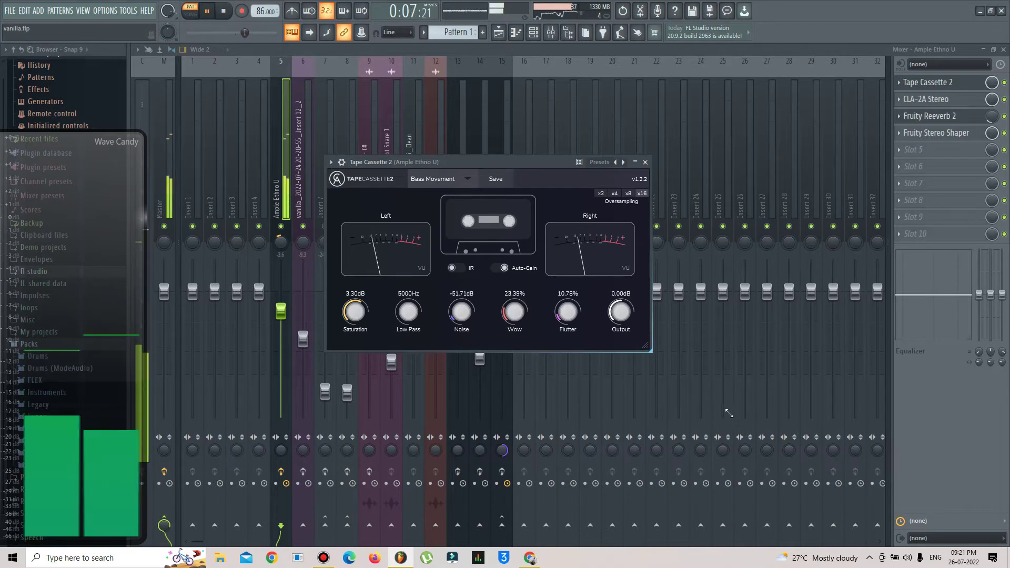
drag(645, 345, 799, 446)
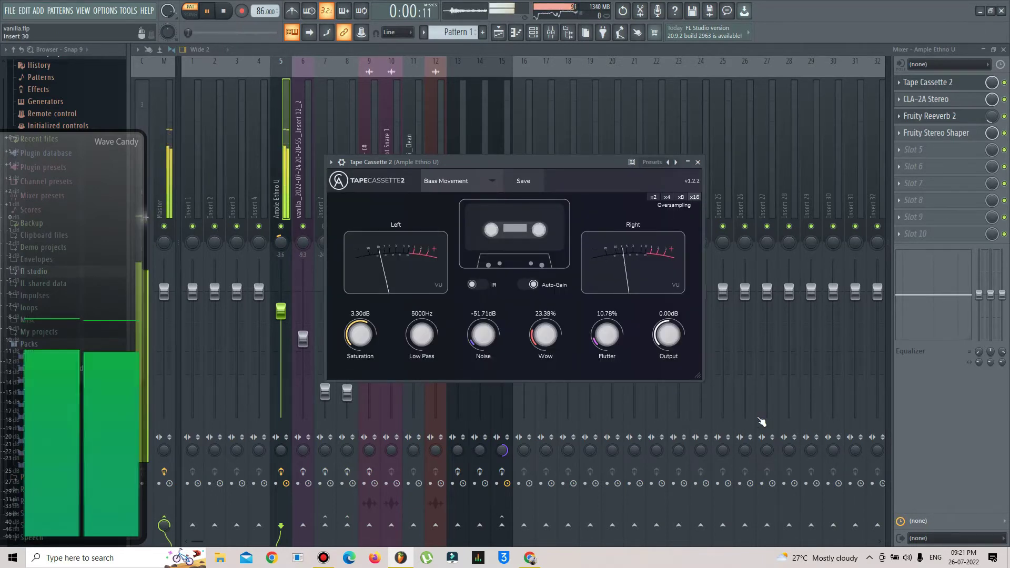
drag(701, 377, 738, 401)
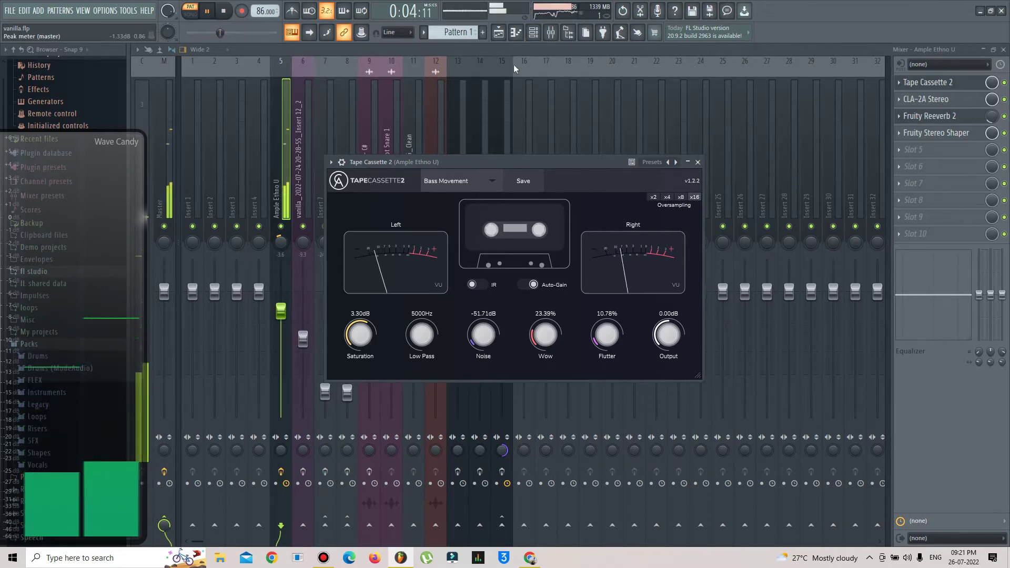
drag(535, 157, 476, 153)
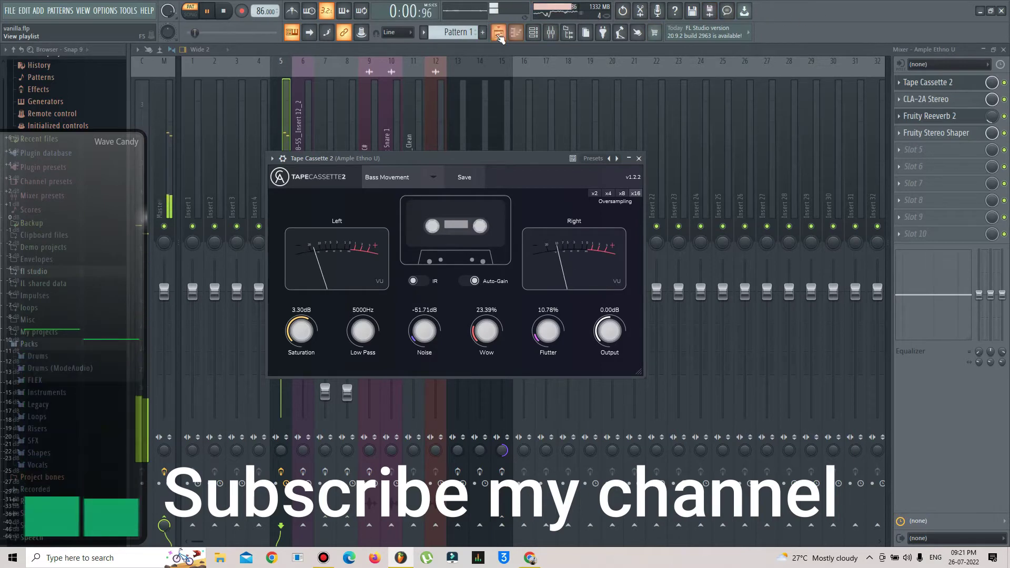
click(207, 15)
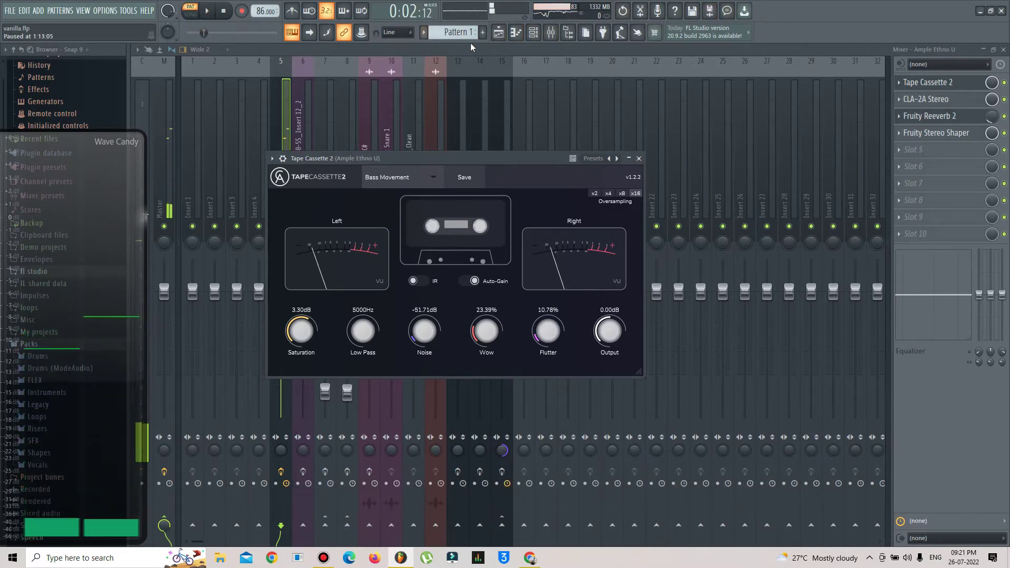
Solo Track 3 in the playlist and play its audio clips from their start.
click(500, 35)
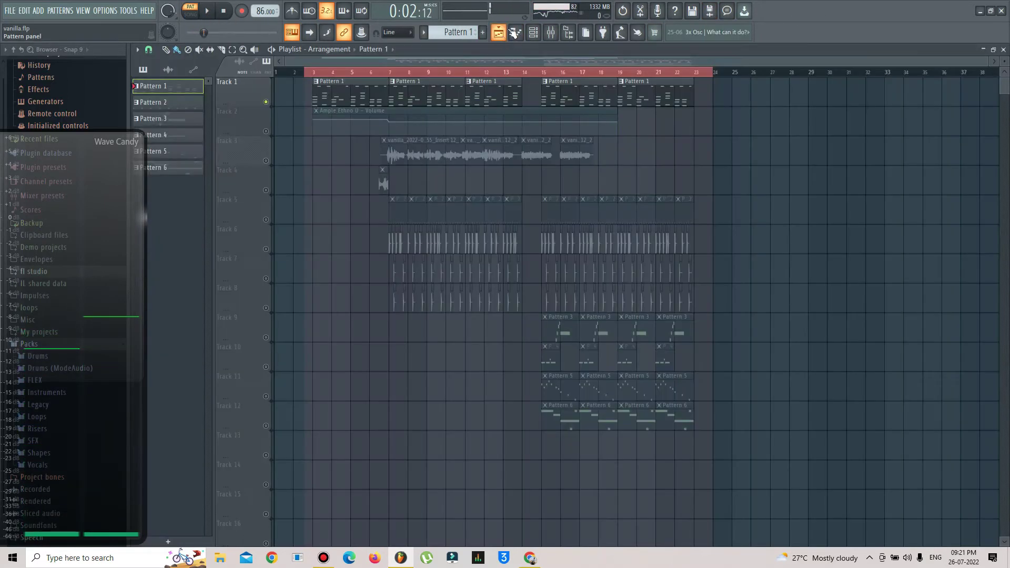
right_click(267, 160)
key(space)
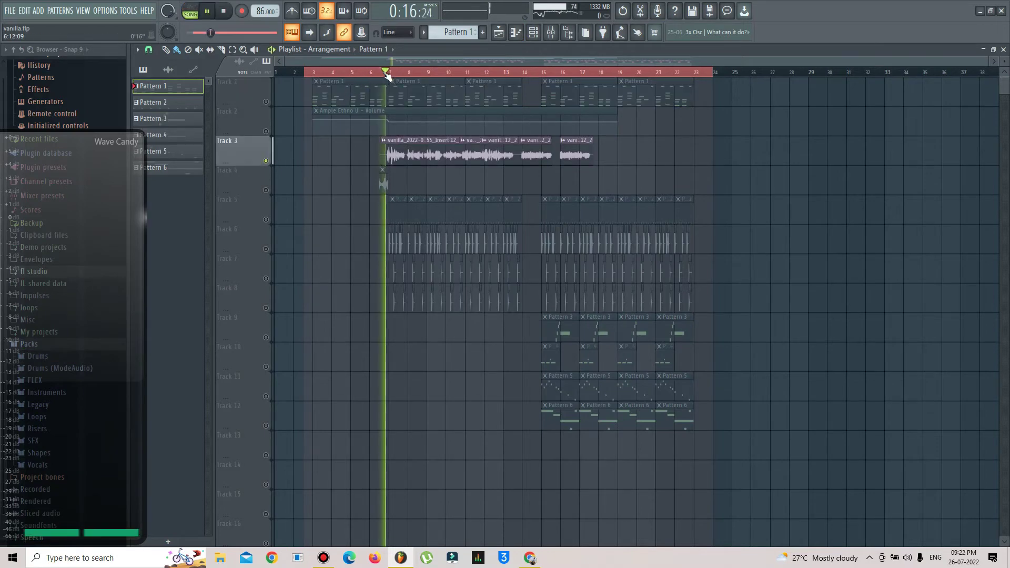
scroll(388, 76, up, 1)
scroll(386, 76, down, 1)
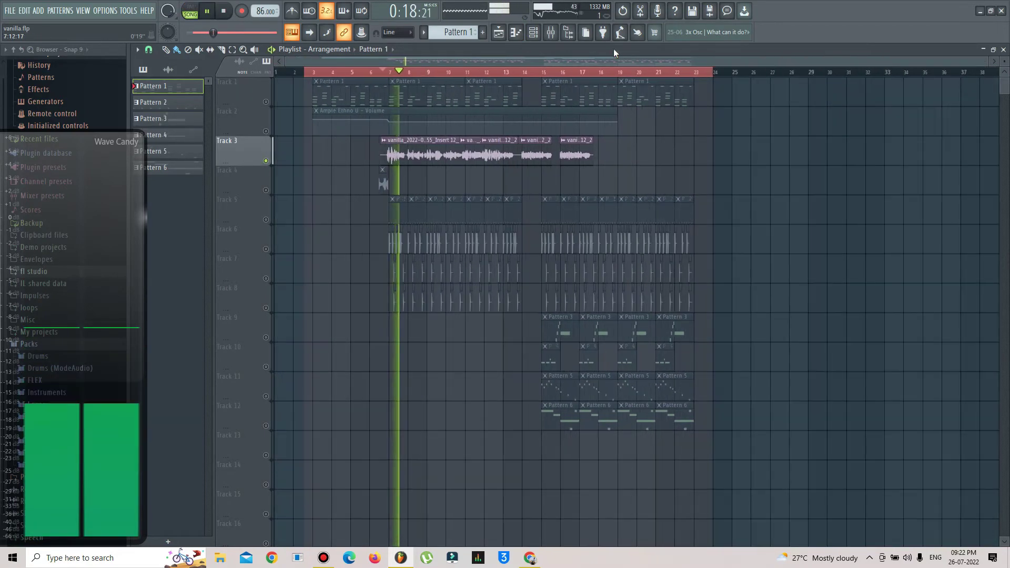
Check the mixer levels while Track 3 plays and restart playback in the playlist.
click(553, 35)
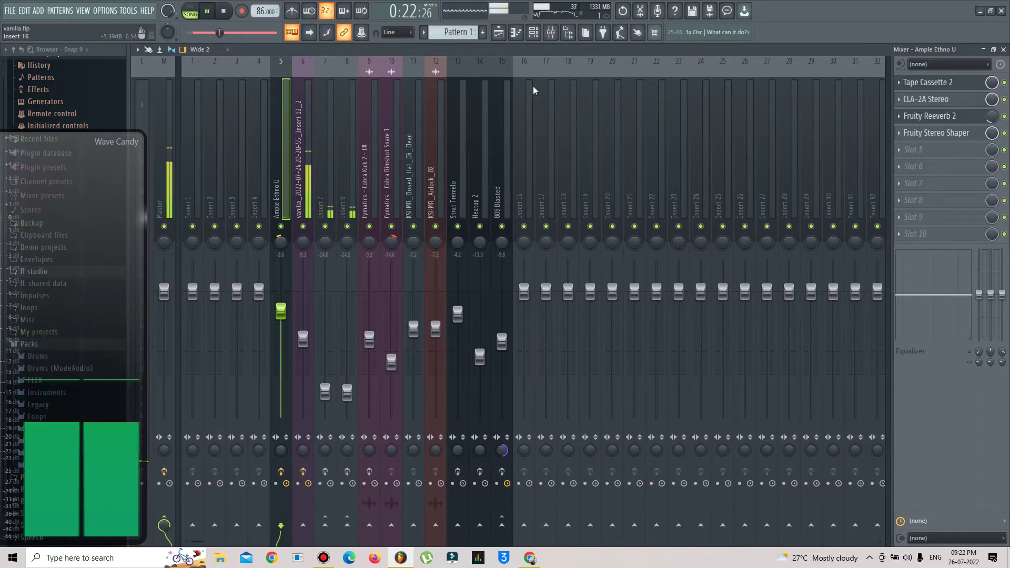
click(499, 33)
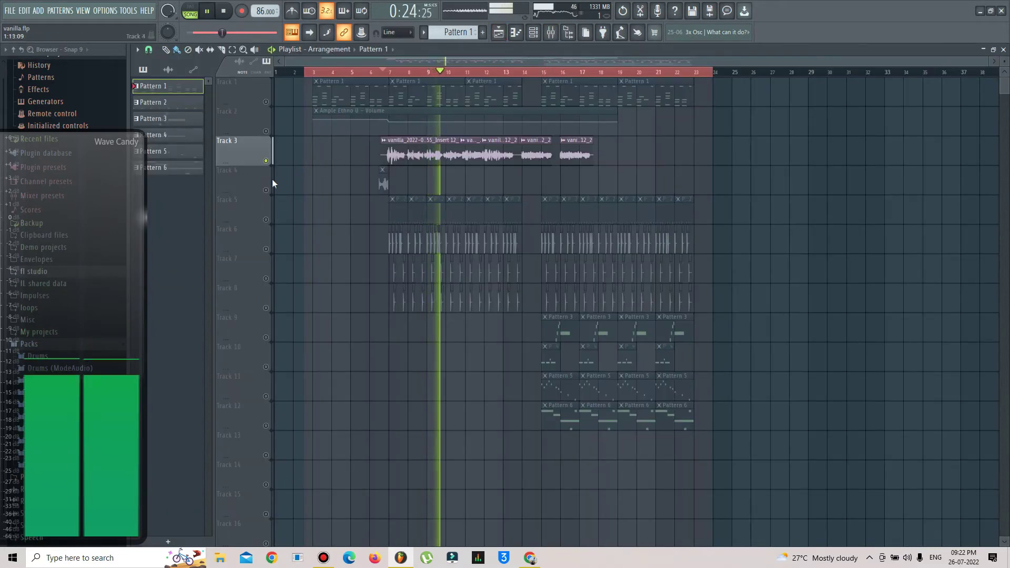
key(space)
key(space)
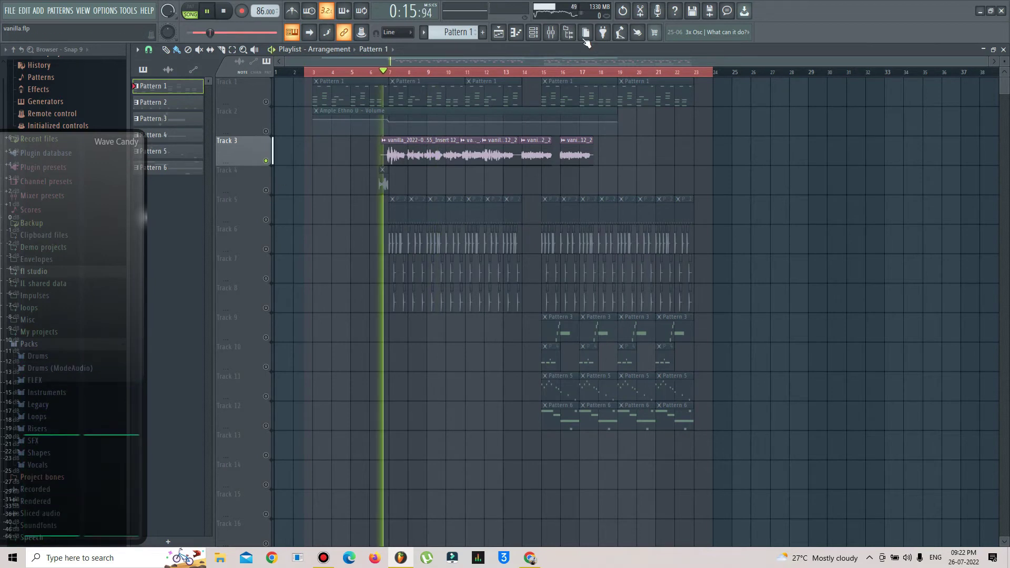
Enable effects processing on mixer inserts 7 and 8 while the Track 3 audio plays.
click(553, 36)
key(space)
click(325, 472)
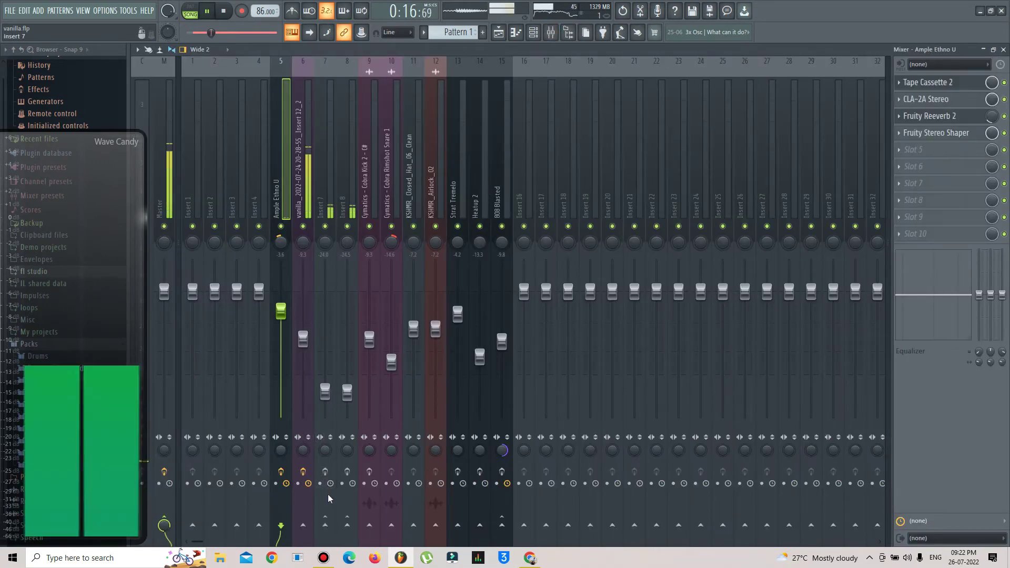
click(347, 472)
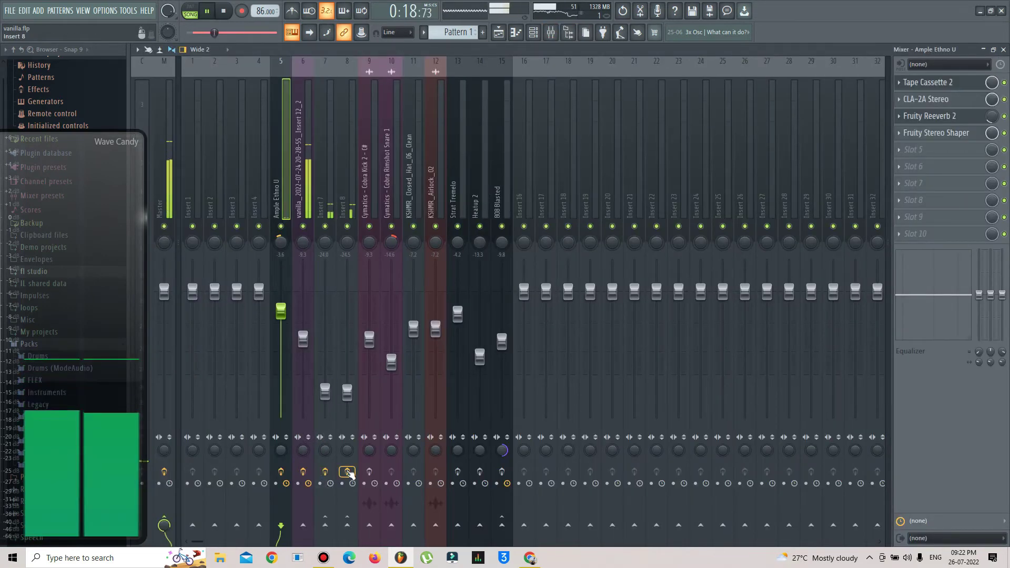
Stop playback in the playlist, solo Track 4, and play its audio clip from shortly after bar 6.
click(500, 32)
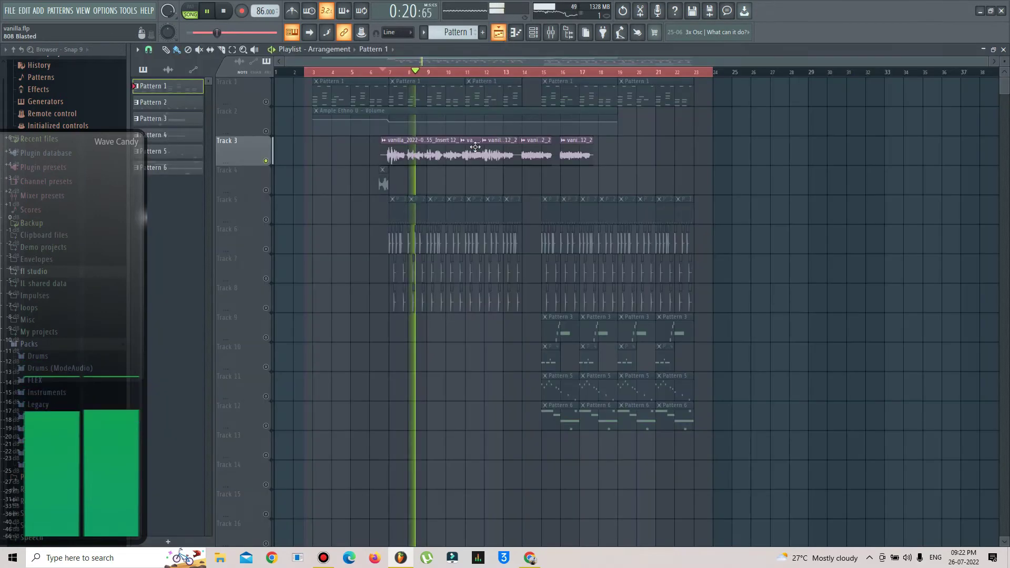
key(space)
click(383, 182)
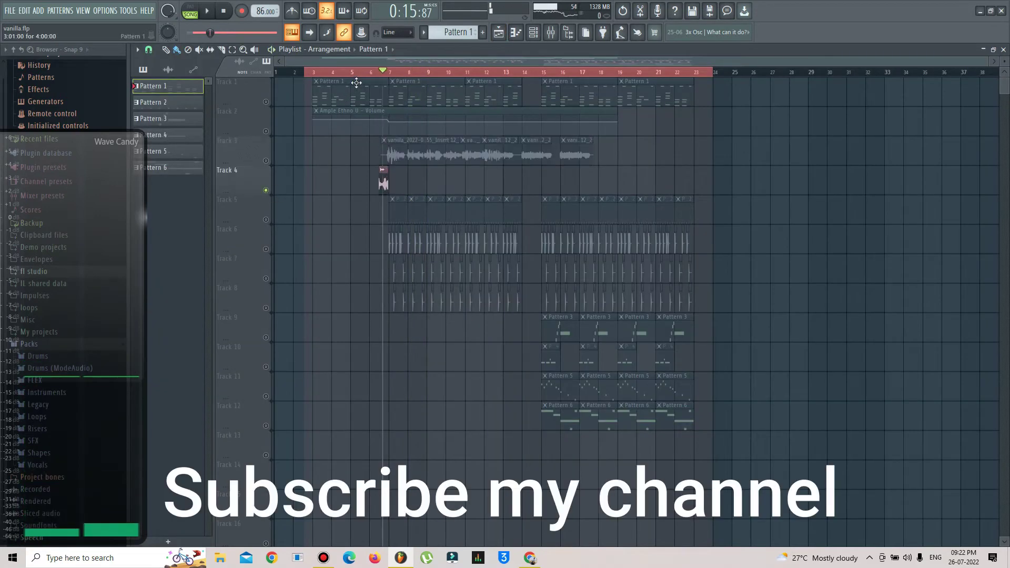
click(371, 73)
scroll(382, 73, up, 5)
key(space)
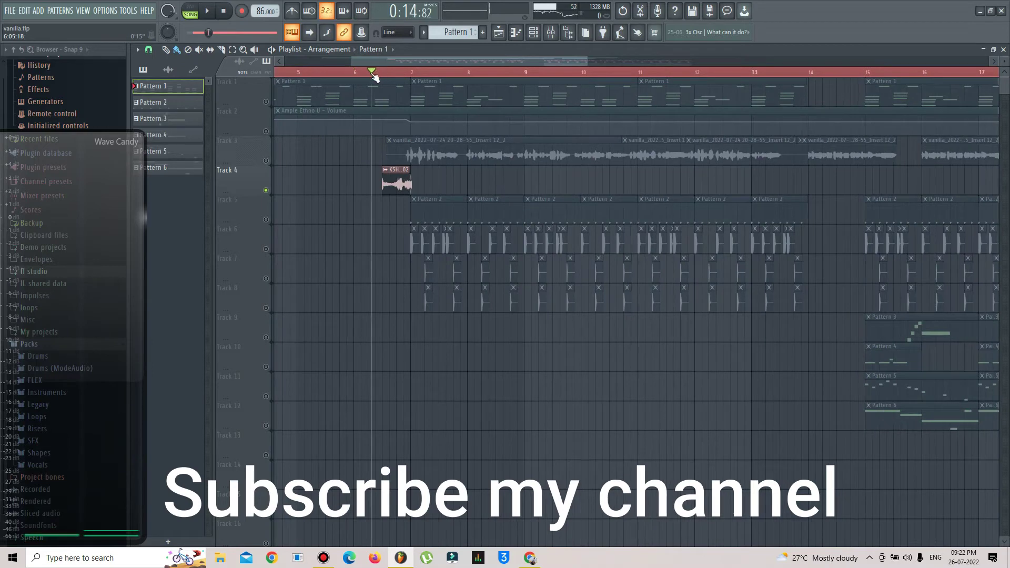
scroll(375, 76, up, 2)
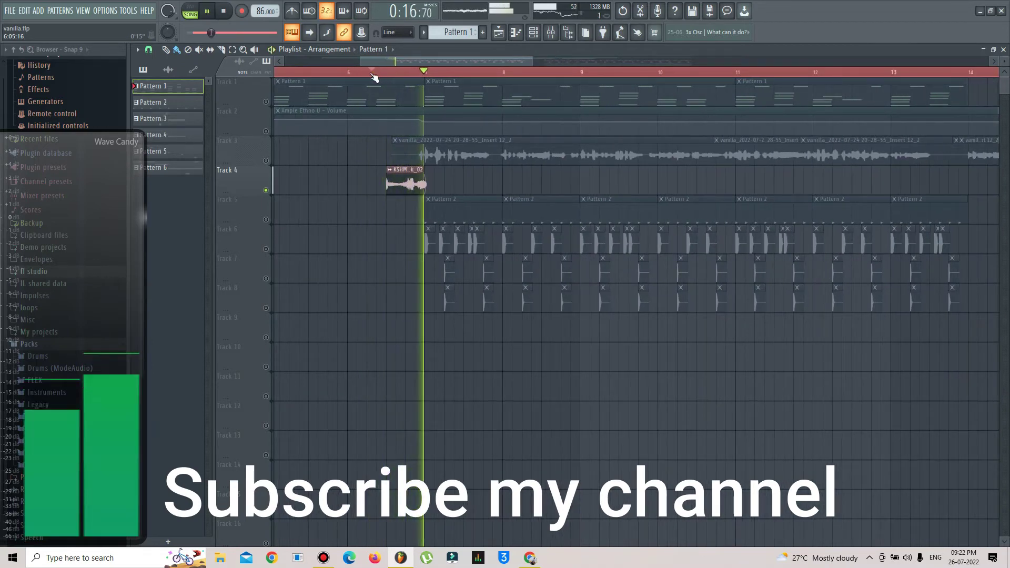
Replay the Track 4 audio clip from its lead-in after bar 6, and stop playback.
click(373, 73)
scroll(373, 76, down, 5)
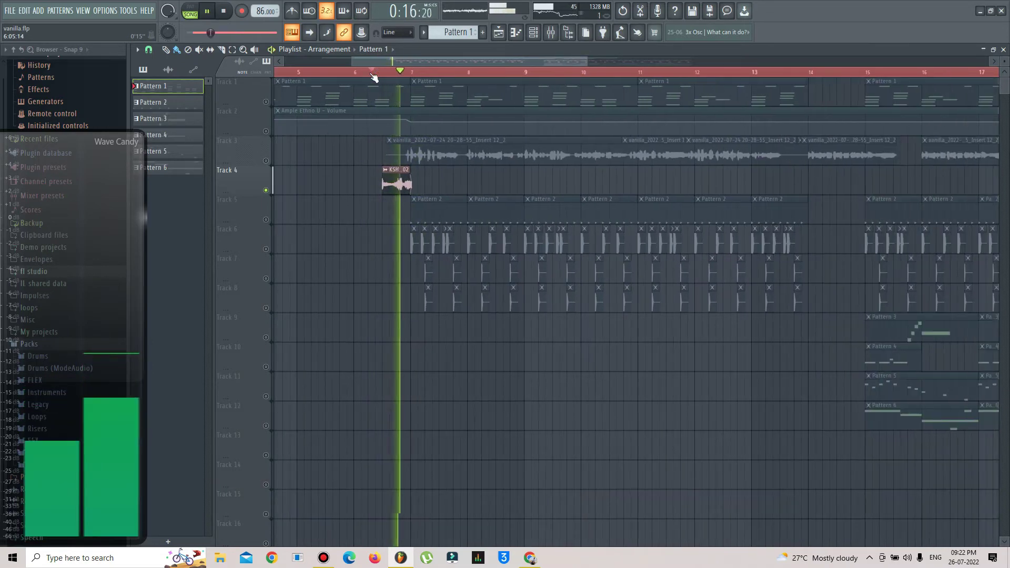
key(space)
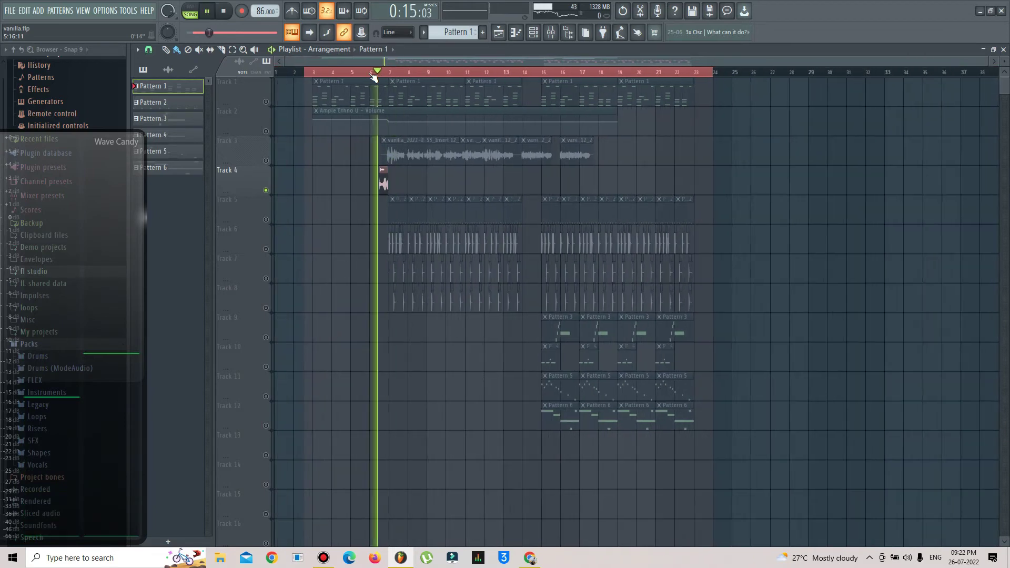
scroll(401, 78, up, 3)
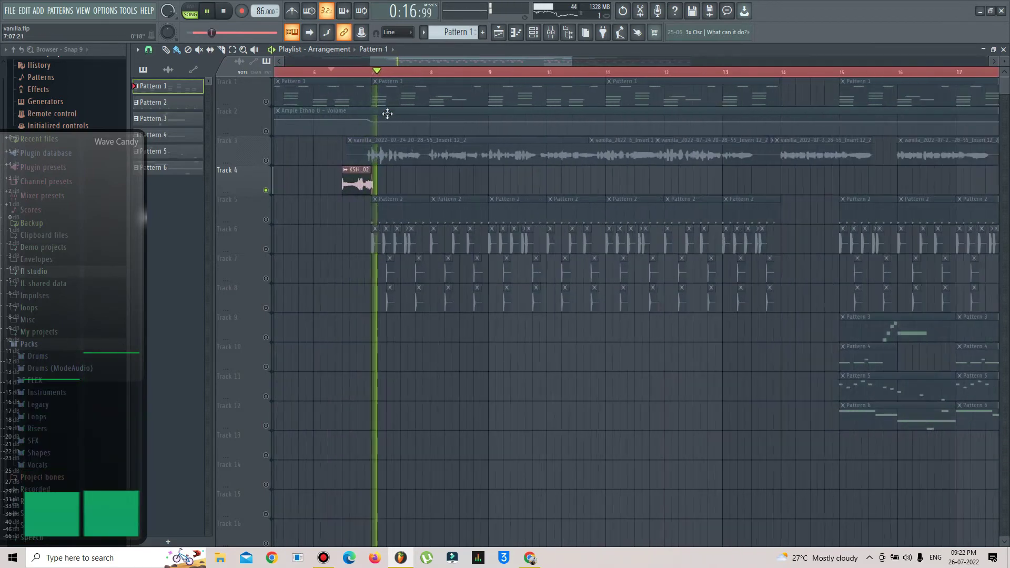
key(space)
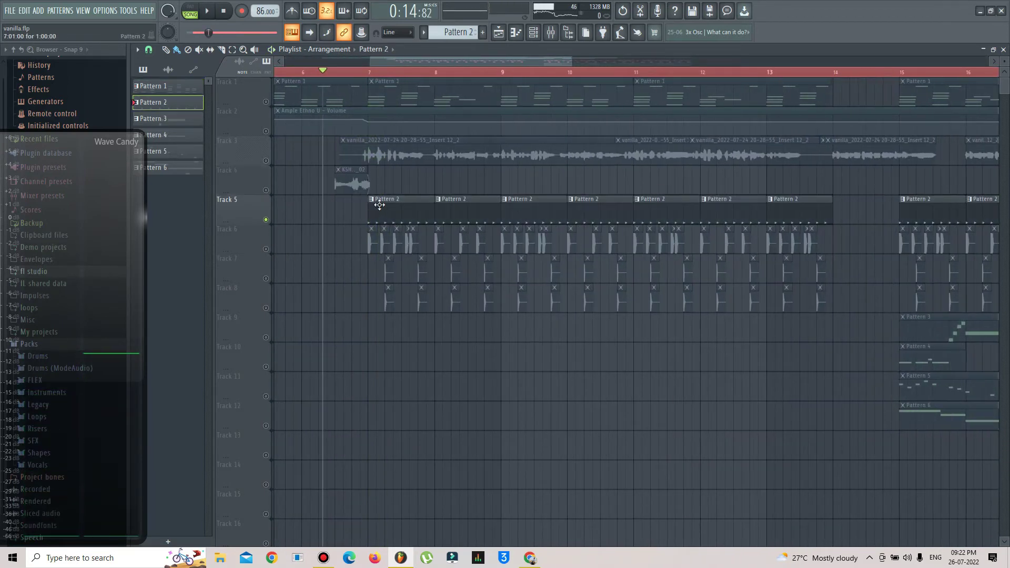
Open Pattern 2's closed-hat notes in the Piano roll and audition the pattern on its own with the Channel rack in view.
double_click(380, 205)
click(197, 11)
scroll(394, 185, up, 3)
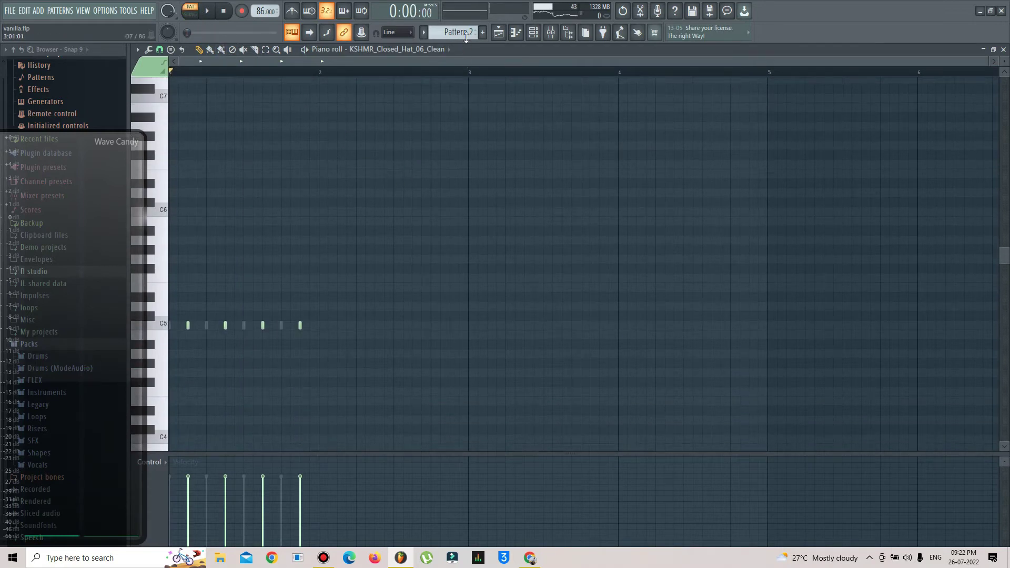
click(532, 36)
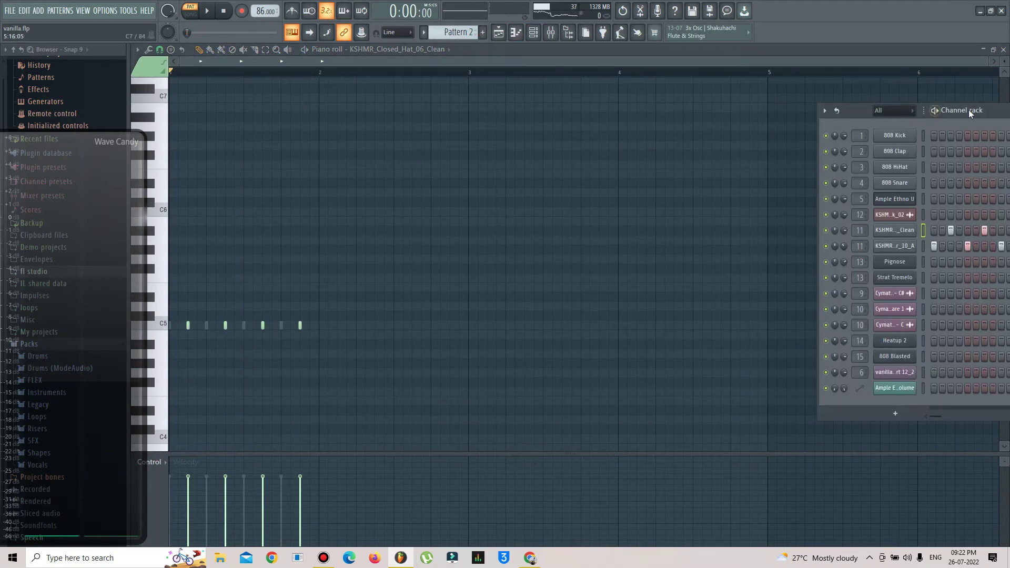
drag(986, 111, 628, 112)
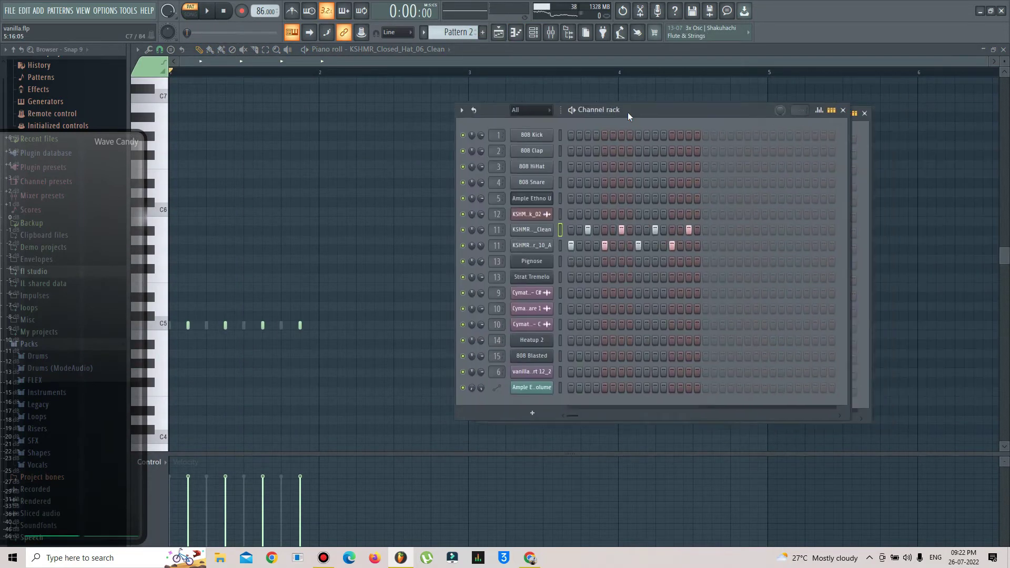
click(464, 246)
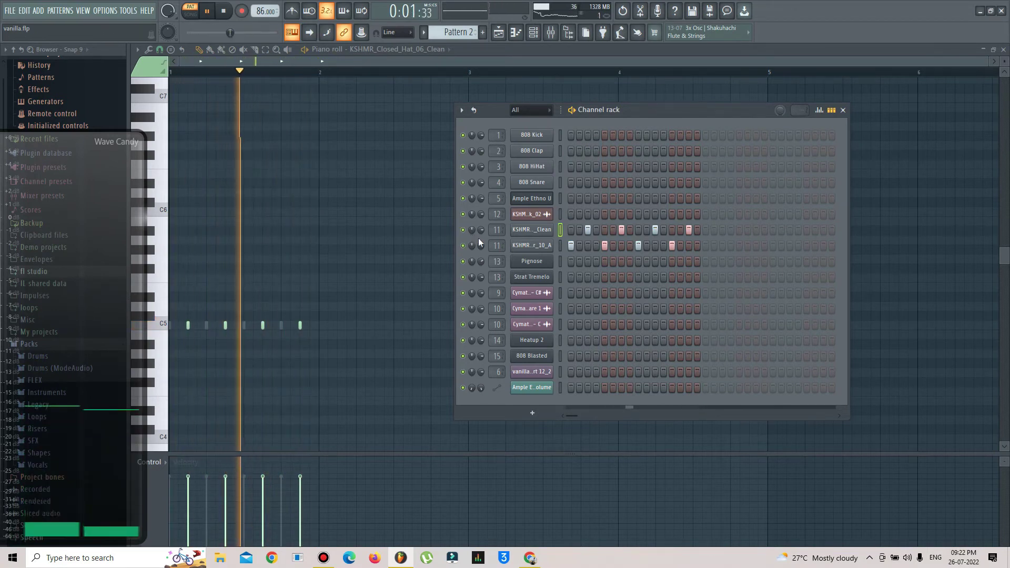
Solo Track 6 in the playlist, unmute Track 7, and play the song from bar 7.
click(499, 32)
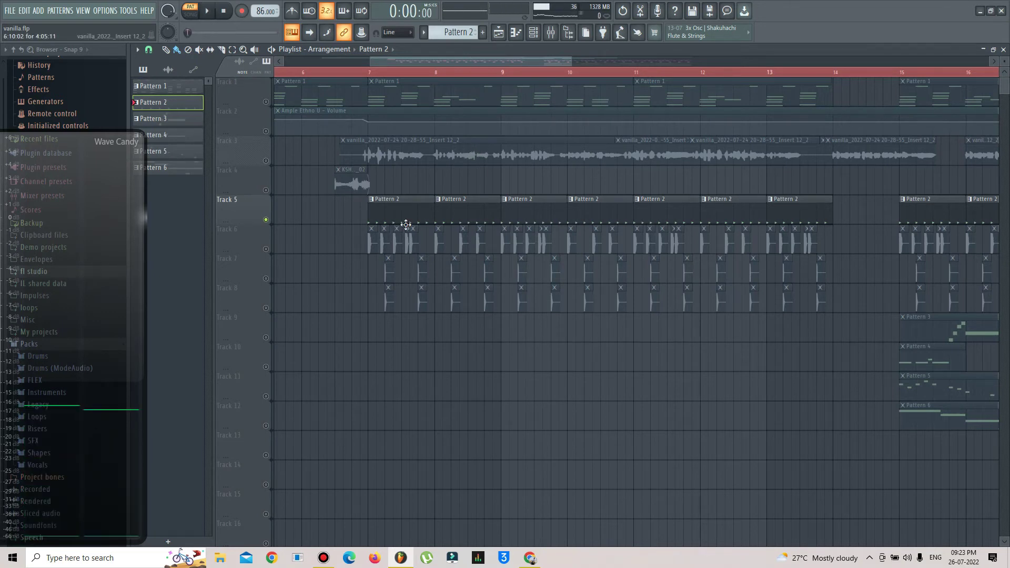
click(272, 252)
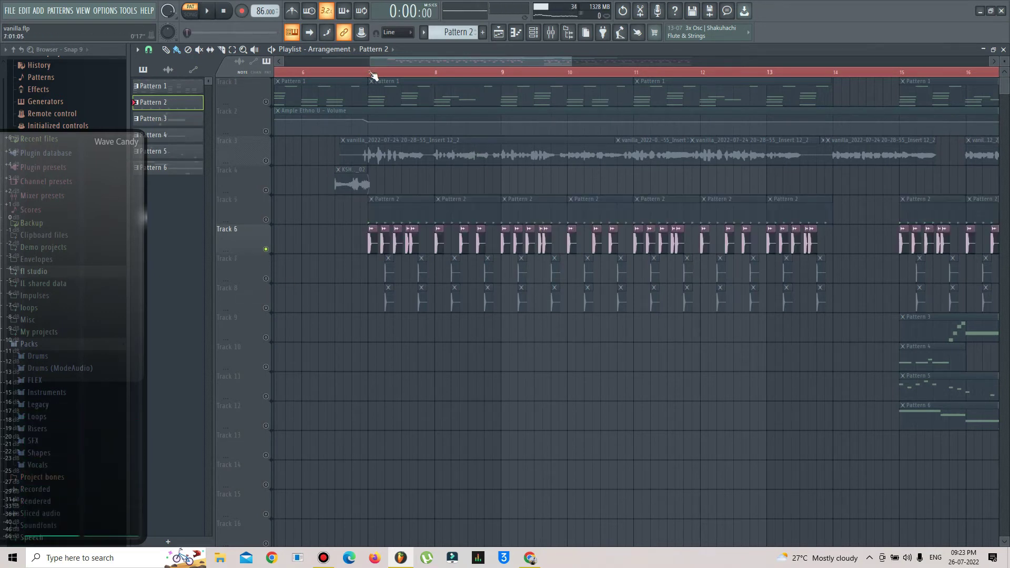
click(269, 279)
key(space)
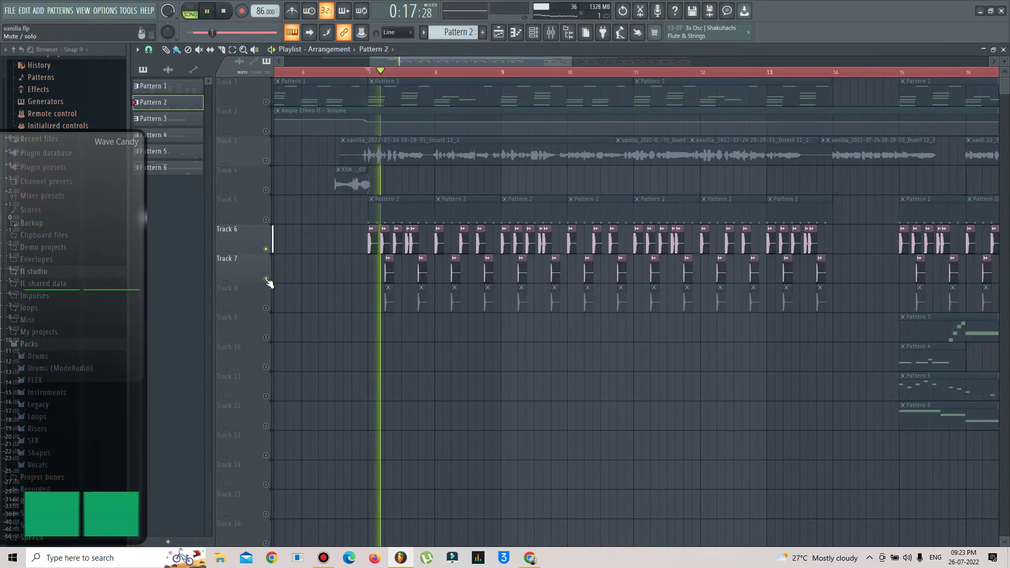
scroll(393, 74, up, 4)
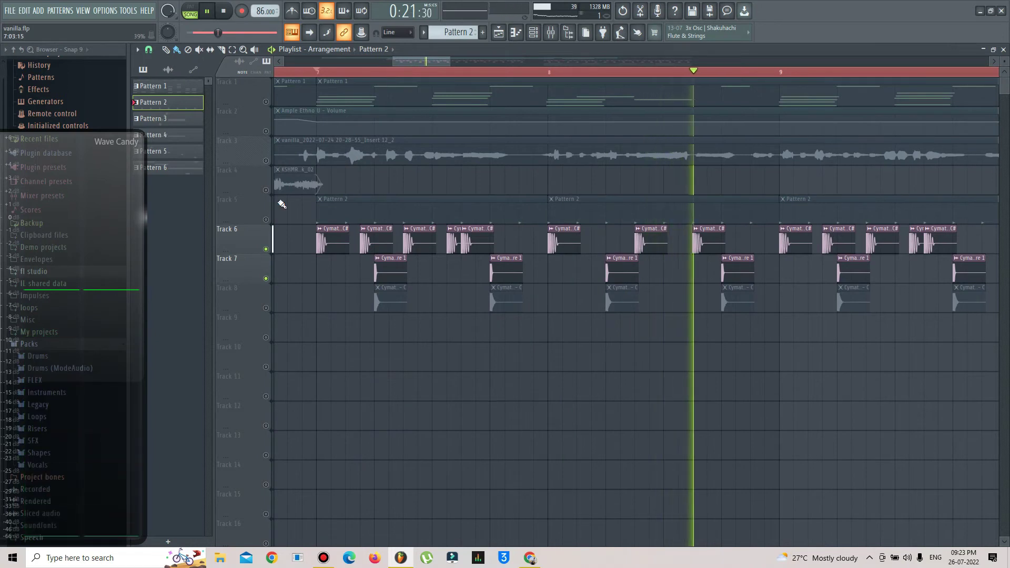
Unmute Track 8, replay from bar 7, and toggle Track 7 off and on to compare the layered sounds.
click(266, 309)
key(space)
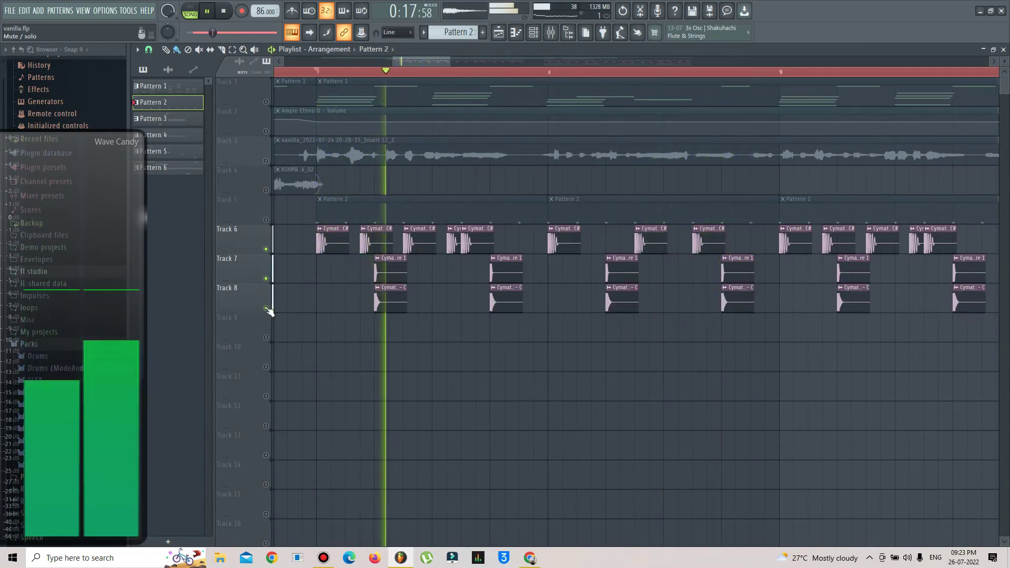
click(266, 279)
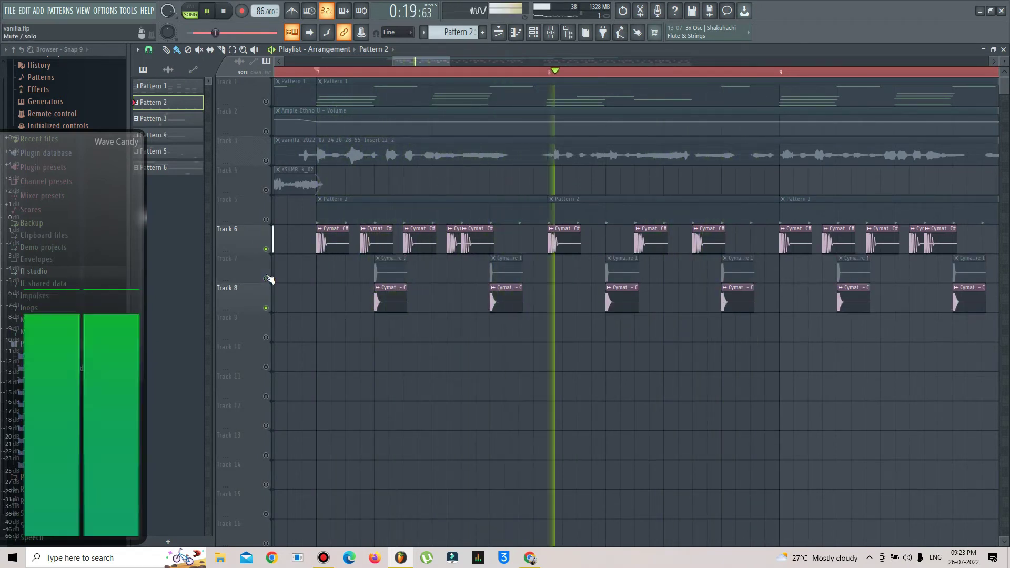
click(266, 279)
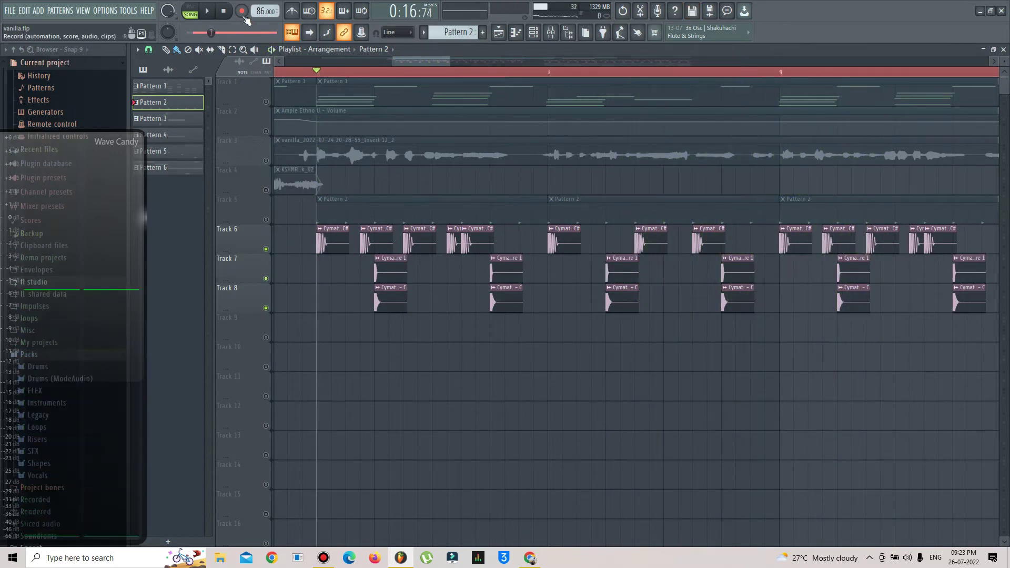
Play Tracks 6, 7 and 8 together from bar 7.
key(space)
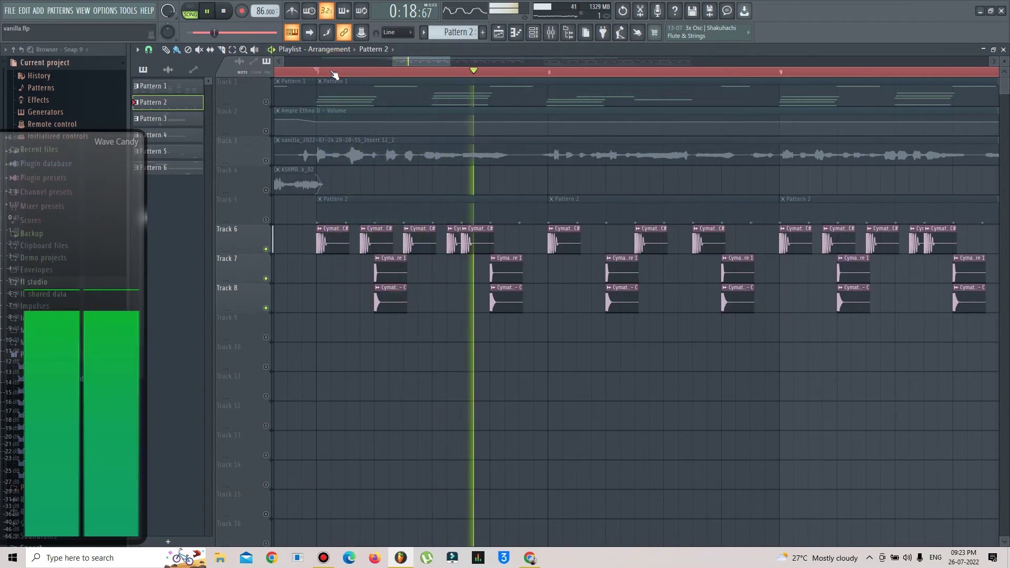
scroll(335, 74, down, 4)
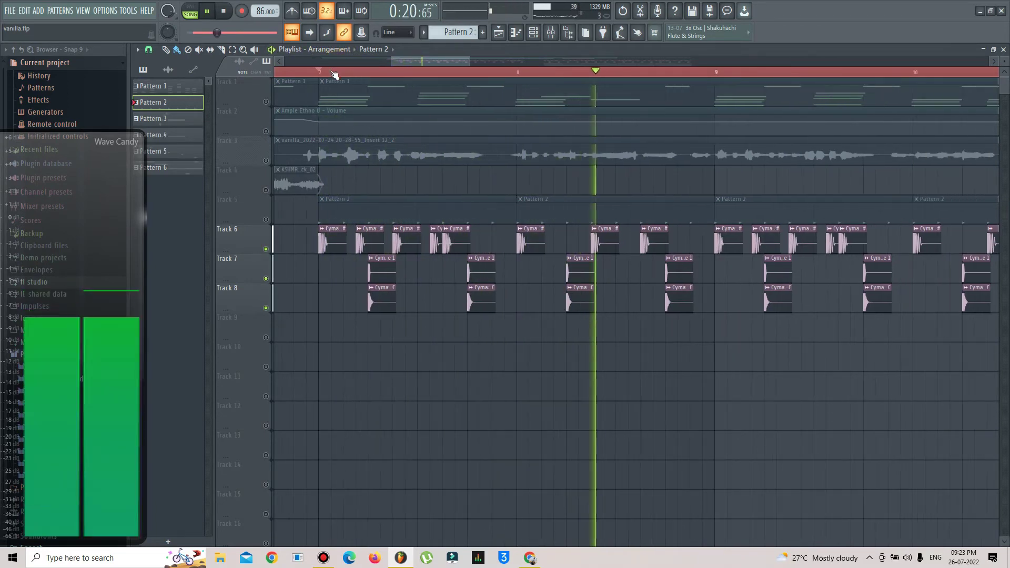
scroll(334, 74, down, 5)
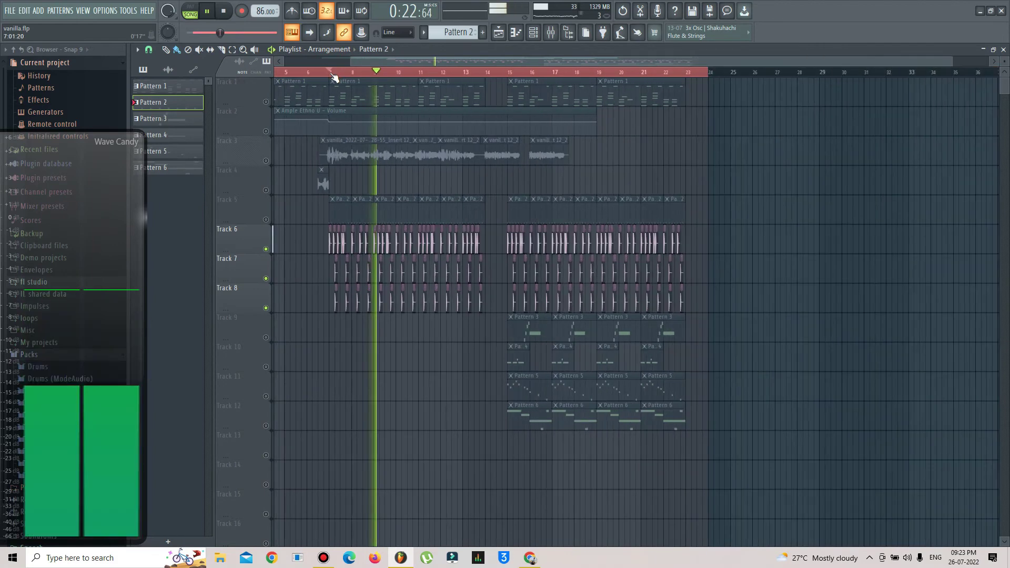
Unmute Track 5 to hear it with the other drum tracks, and stop with the playback position at bar 15.
click(266, 219)
scroll(567, 77, up, 4)
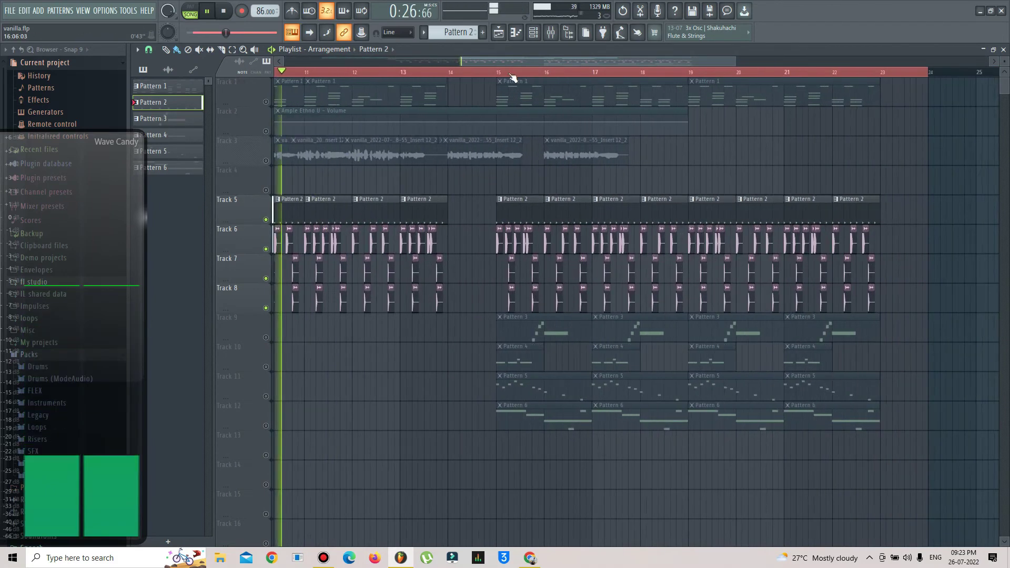
click(499, 74)
key(space)
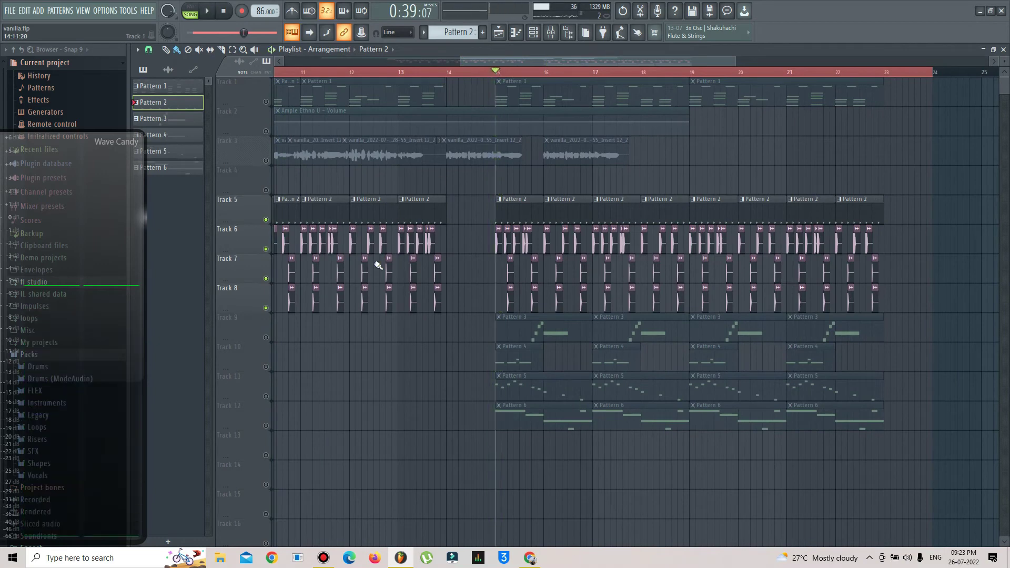
Solo Track 9 and open the notes of its Pattern 3 clip in the Piano roll.
click(266, 338)
right_click(265, 337)
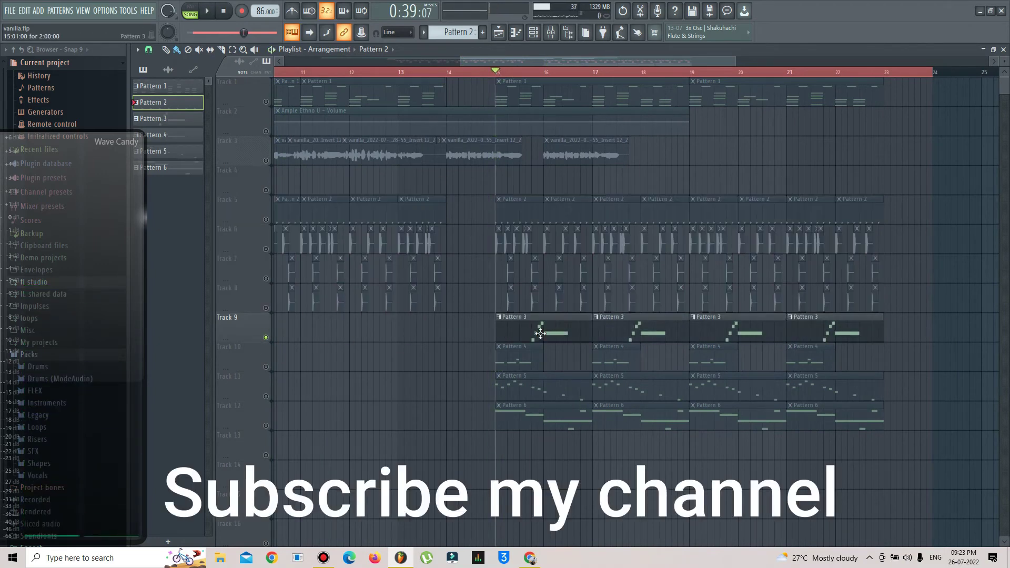
double_click(546, 334)
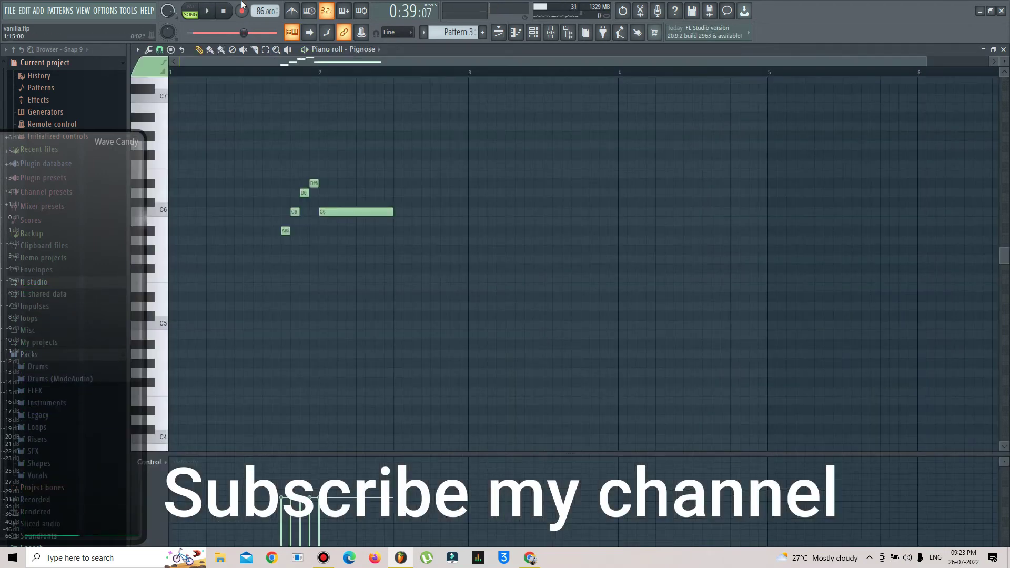
Show Pattern 3's Pignose channel in the Channel rack and audition the pattern, replaying from mid-bar 1 before stopping.
click(532, 34)
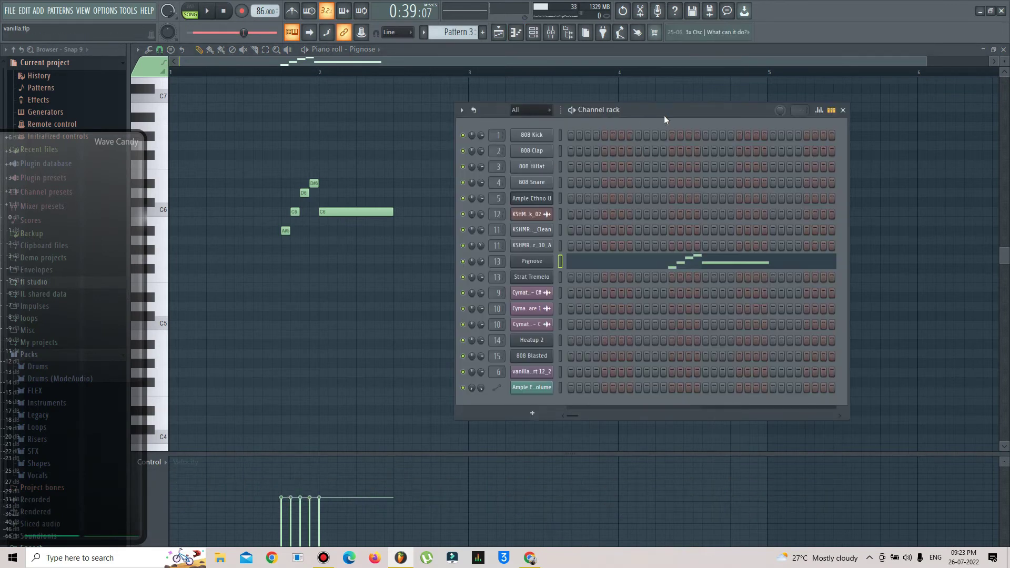
drag(664, 117, 740, 129)
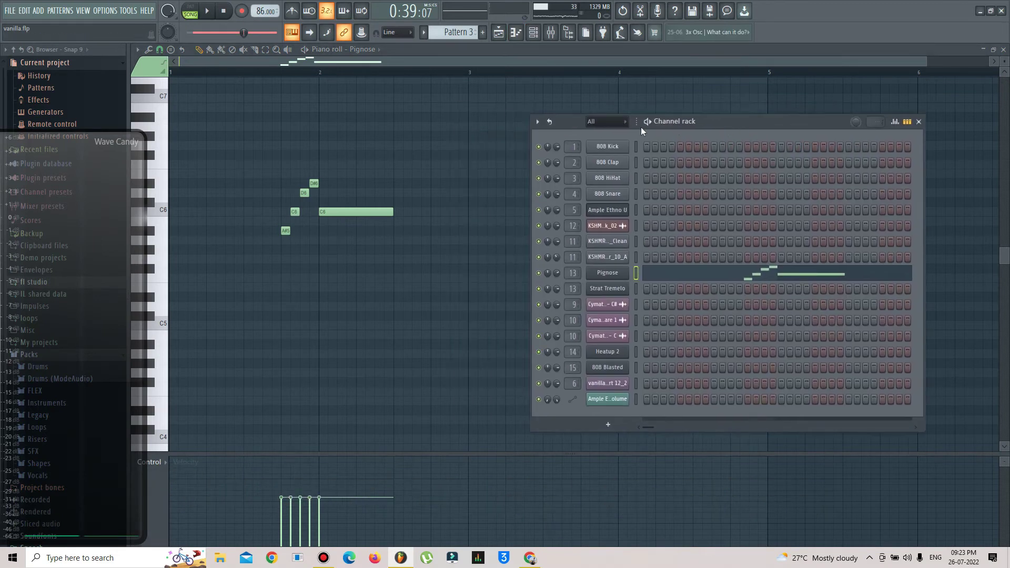
click(209, 12)
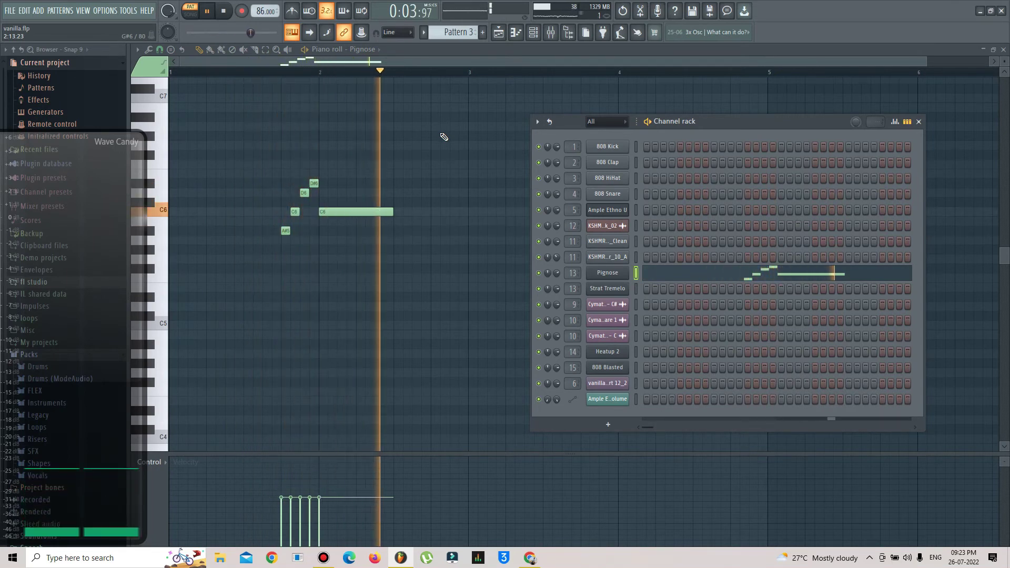
click(247, 72)
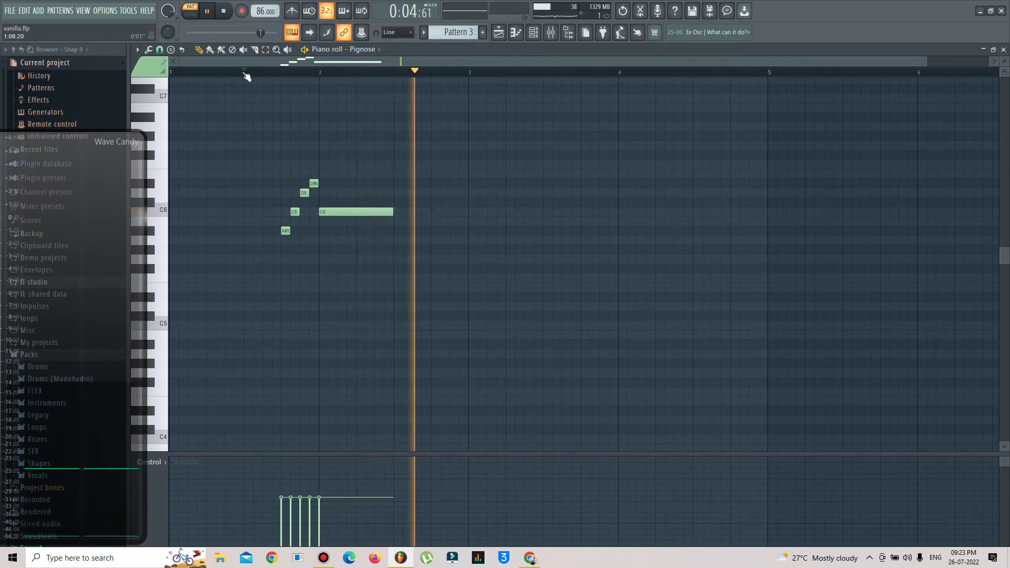
click(245, 73)
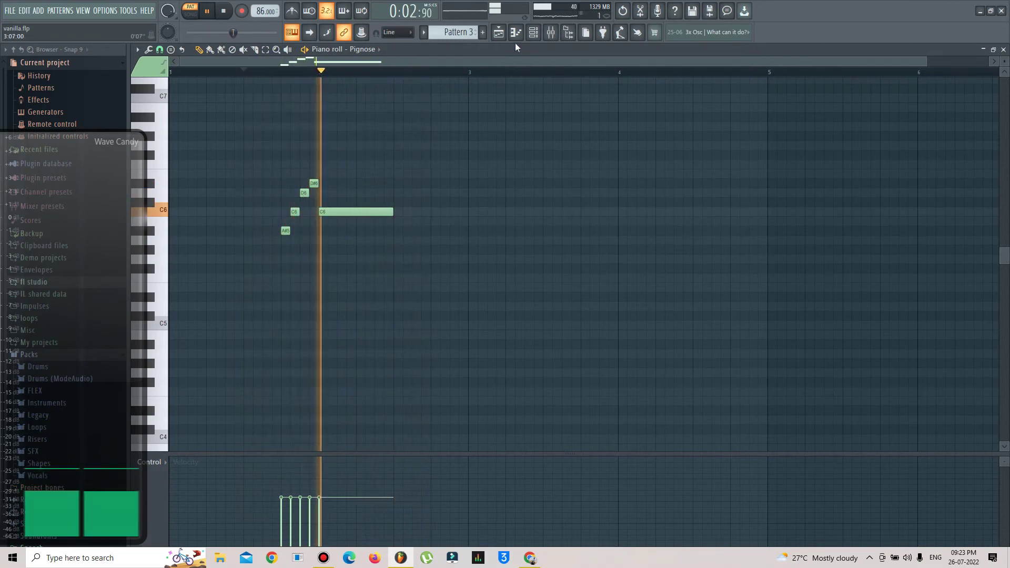
key(space)
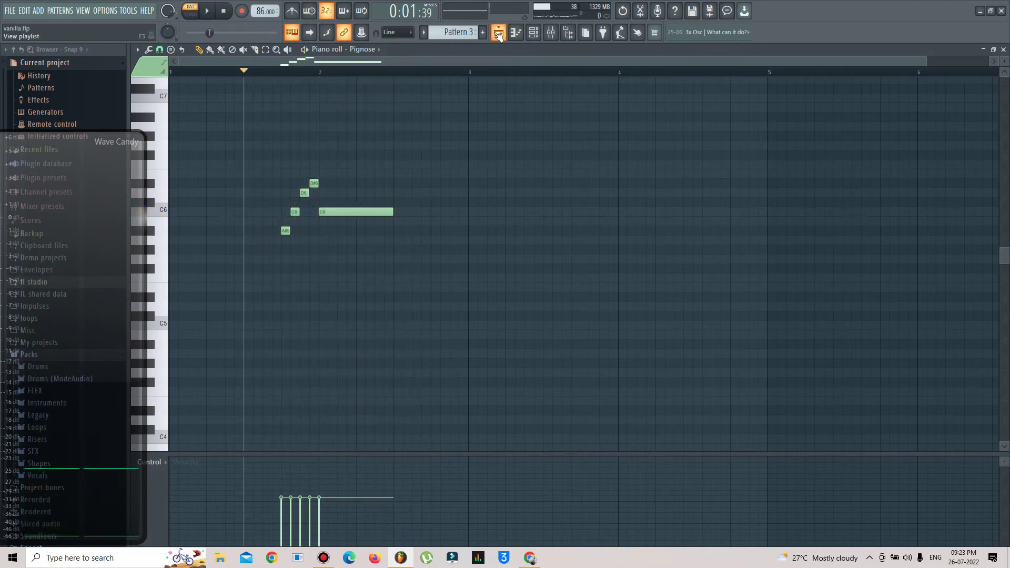
Solo Track 10 in the playlist, open Pattern 4's Strat Tremelo notes in the Piano roll, and reset playback to the start.
click(499, 33)
click(268, 368)
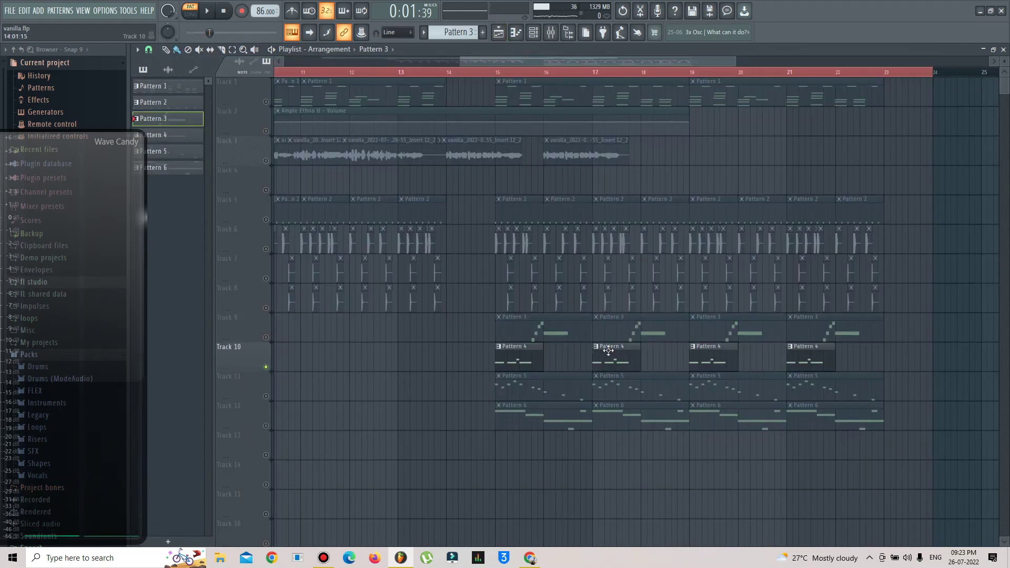
double_click(527, 350)
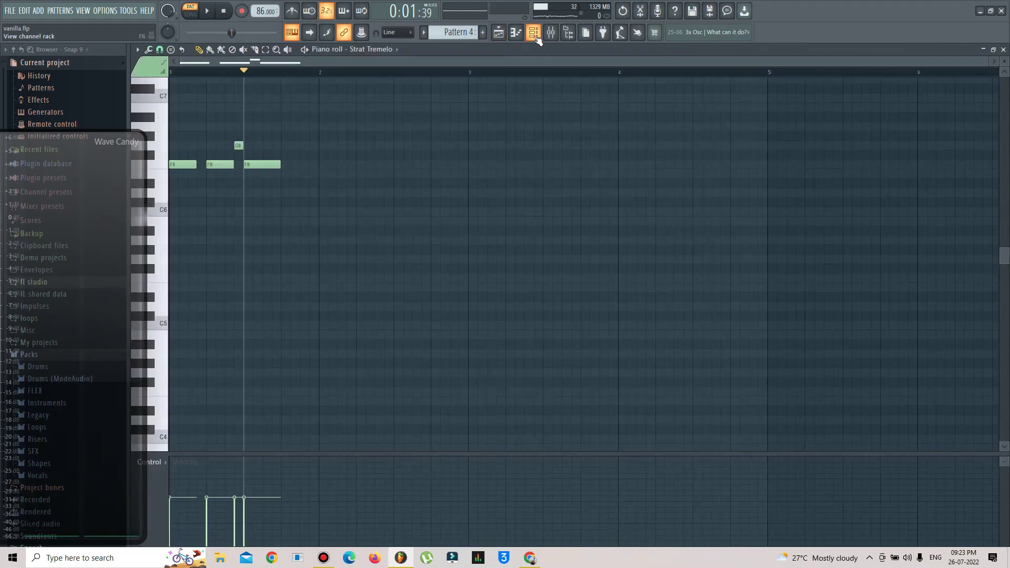
click(224, 11)
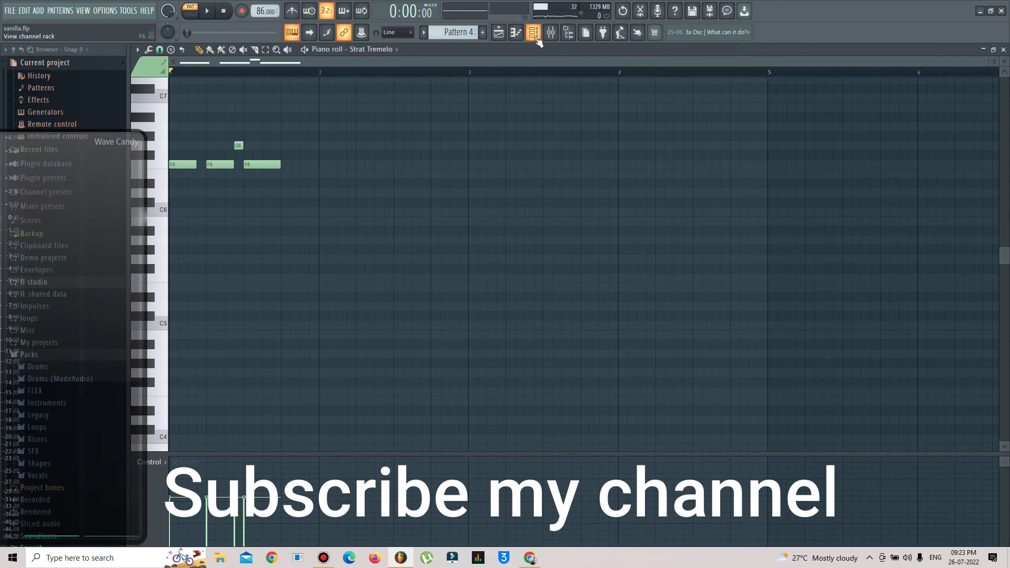
Show Pattern 4's Strat Tremelo channel in the Channel rack and audition the pattern, restarting it once from the beginning.
click(534, 34)
key(space)
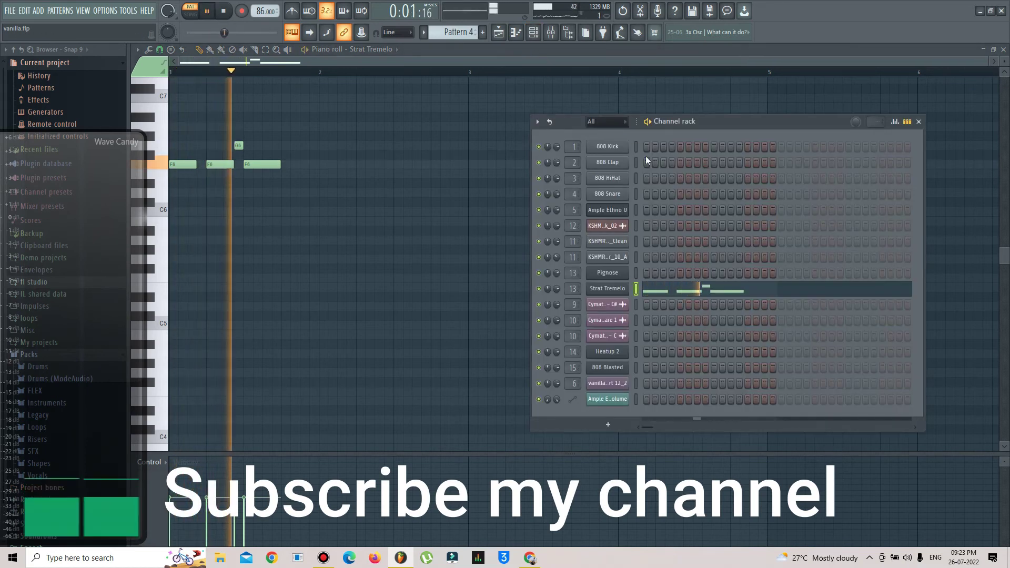
key(space)
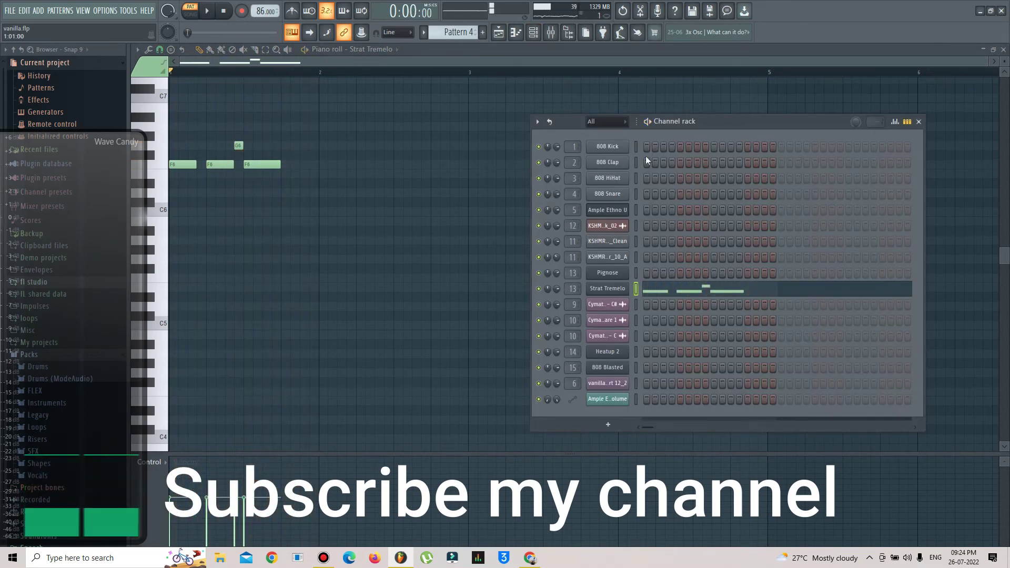
key(space)
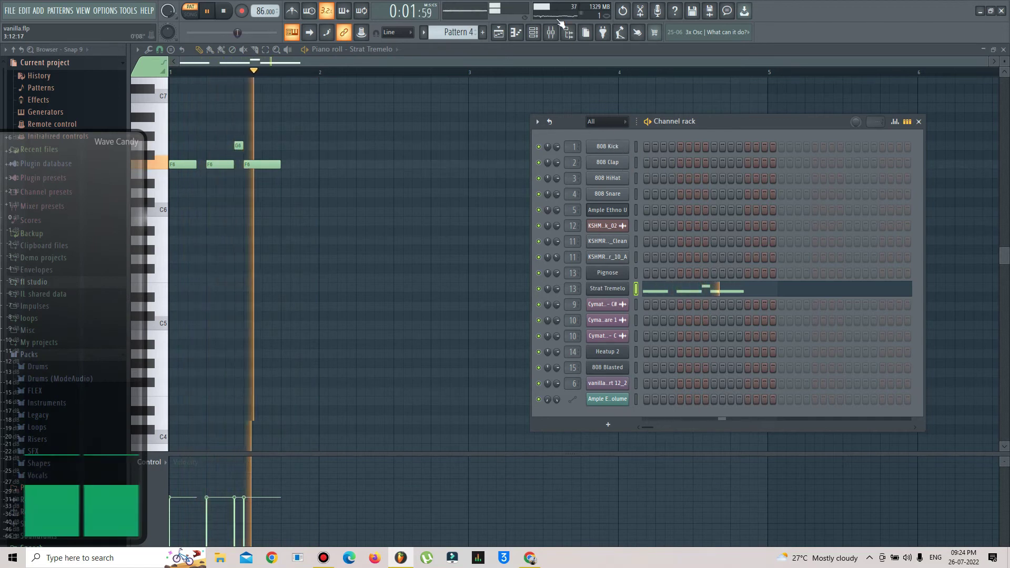
Unmute Track 9 alongside Track 10 in the playlist and play both together in song mode from bar 15.
click(499, 32)
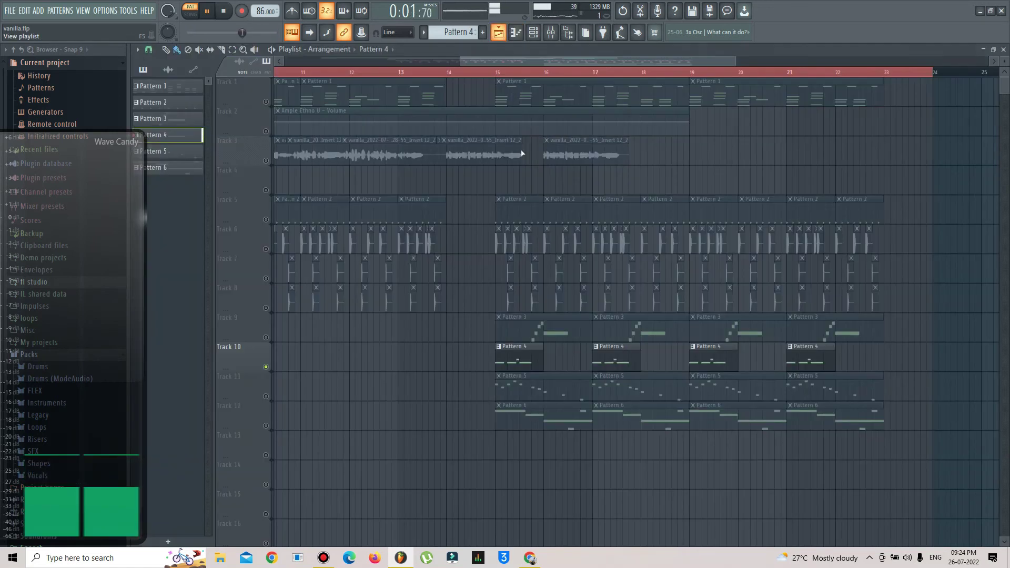
click(266, 337)
key(space)
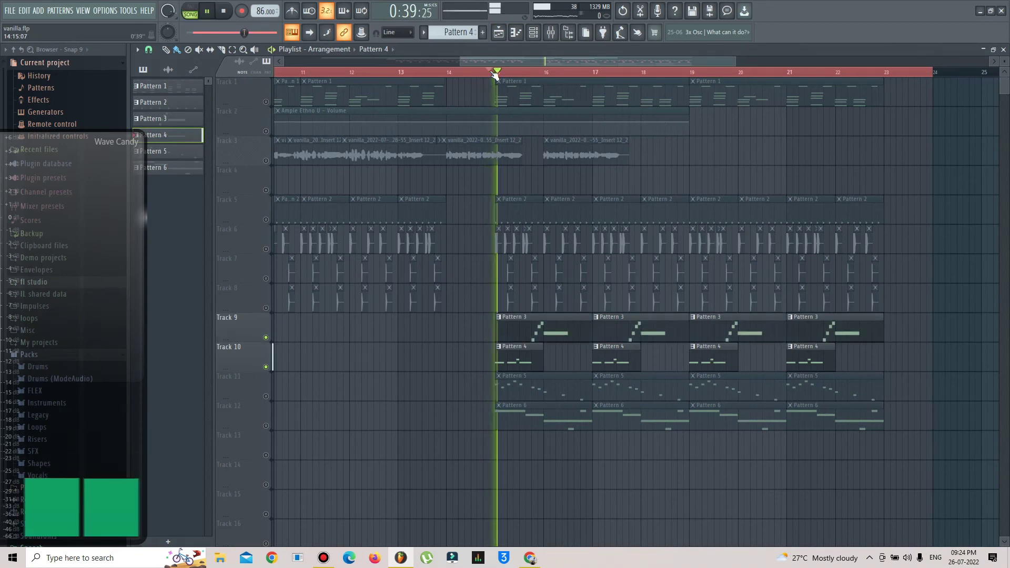
scroll(496, 75, down, 1)
scroll(607, 77, up, 2)
scroll(606, 76, up, 1)
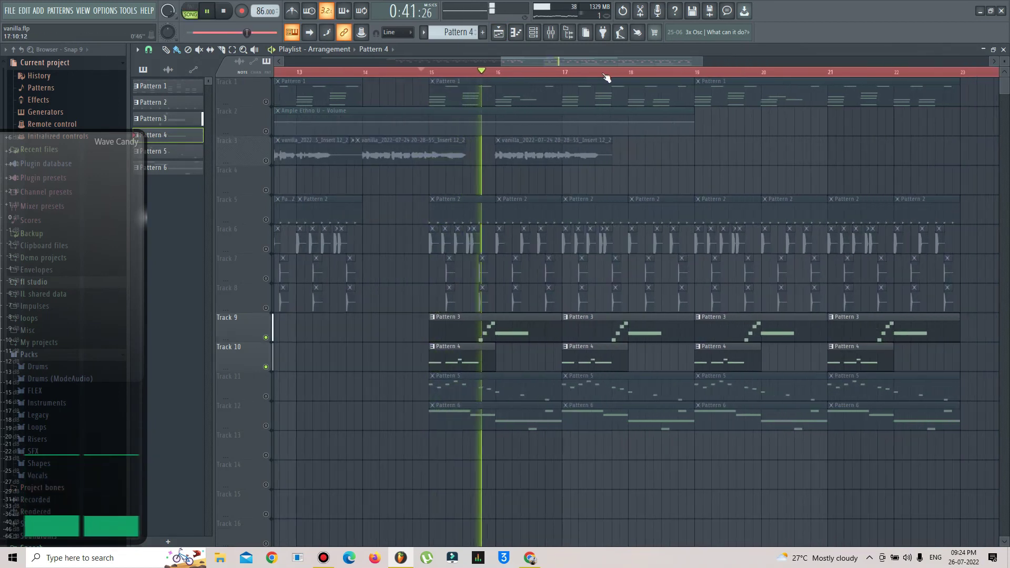
Solo Track 11 in the playlist and open Pattern 5's Heatup 2 notes in the Piano roll during playback.
right_click(265, 396)
double_click(498, 386)
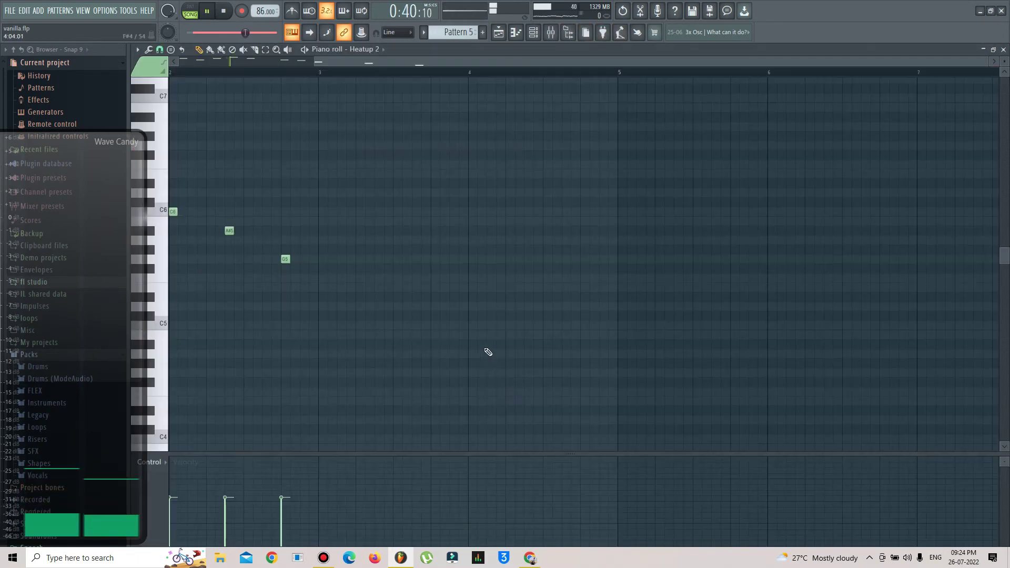
scroll(481, 76, down, 1)
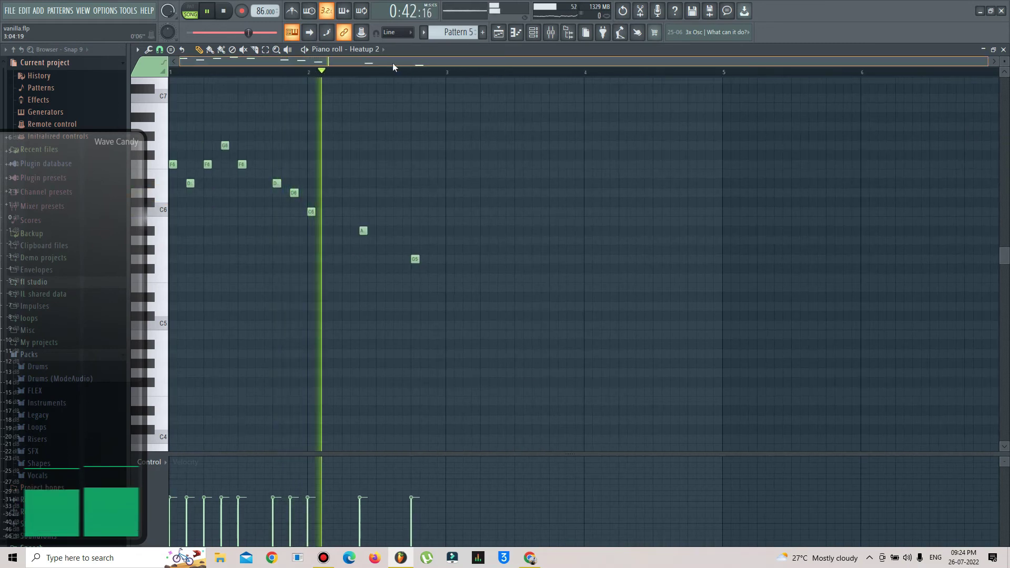
Show the Heatup 2 channel and its instrument with the Sugars [01] bells preset, moving the plugin window clear of the Channel rack.
click(534, 32)
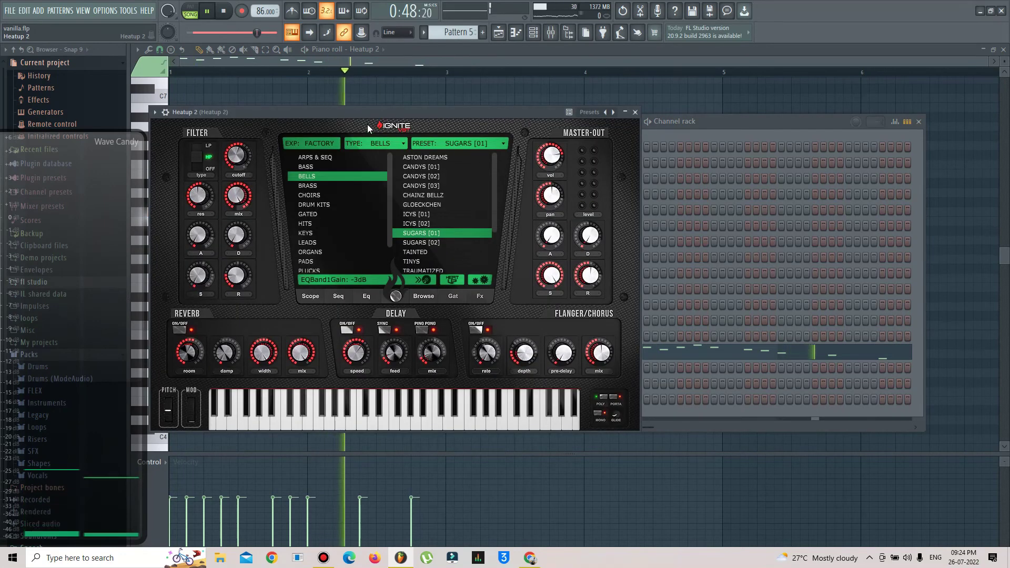
drag(368, 111, 714, 199)
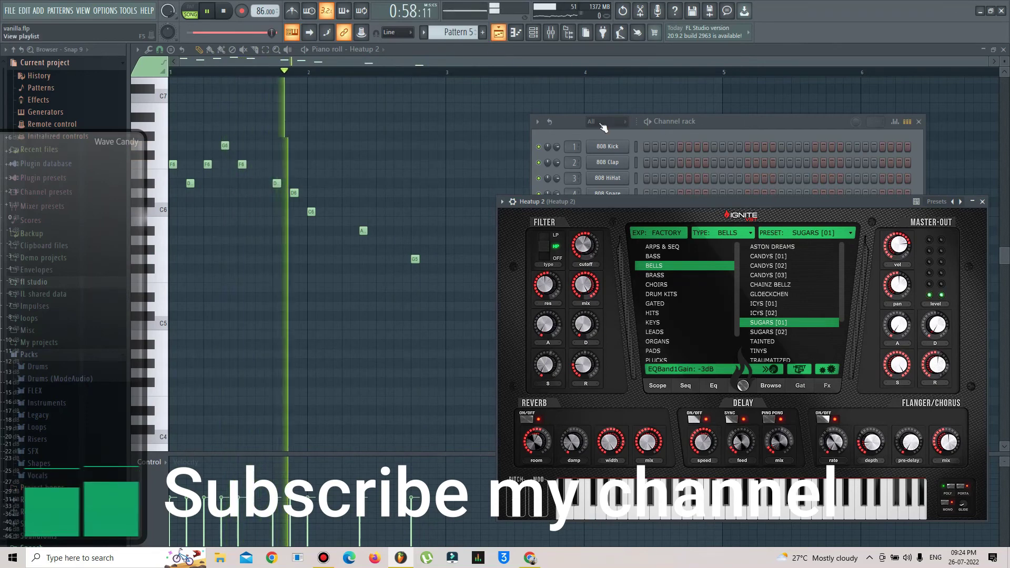
drag(671, 205, 397, 418)
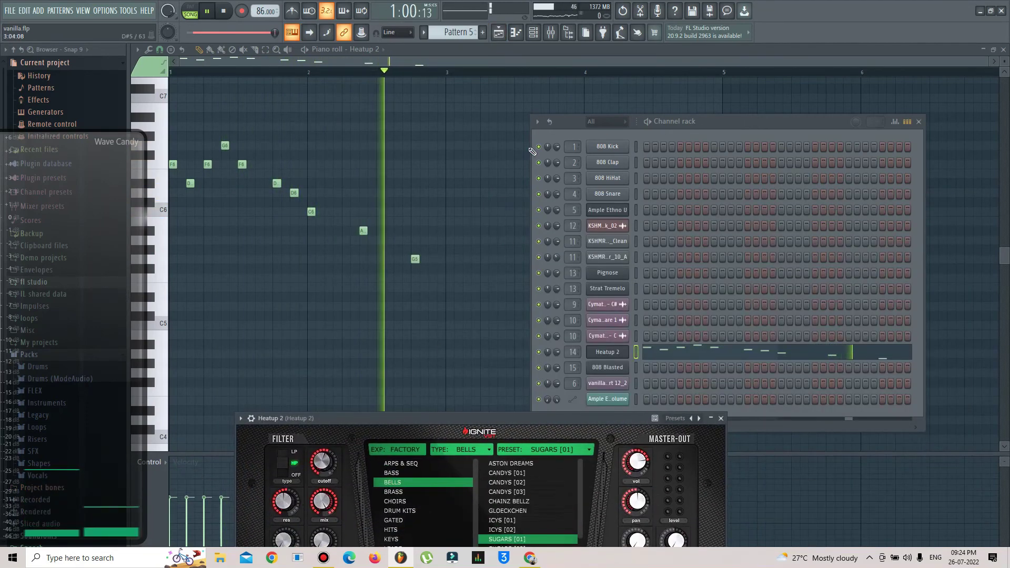
Solo Track 12 in the playlist and open Pattern 6's 808 Blasted notes in the Piano roll.
key(F5)
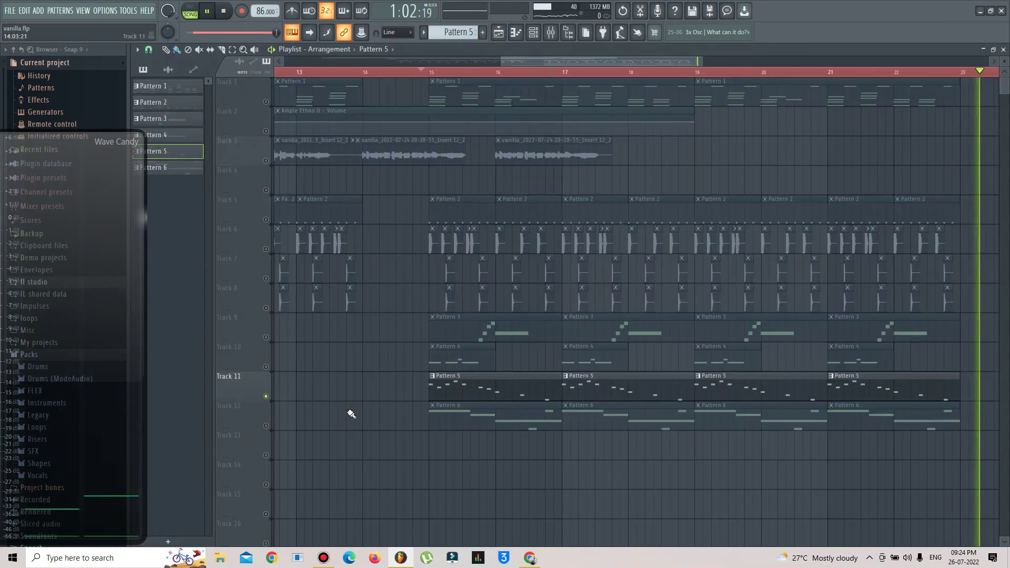
click(270, 430)
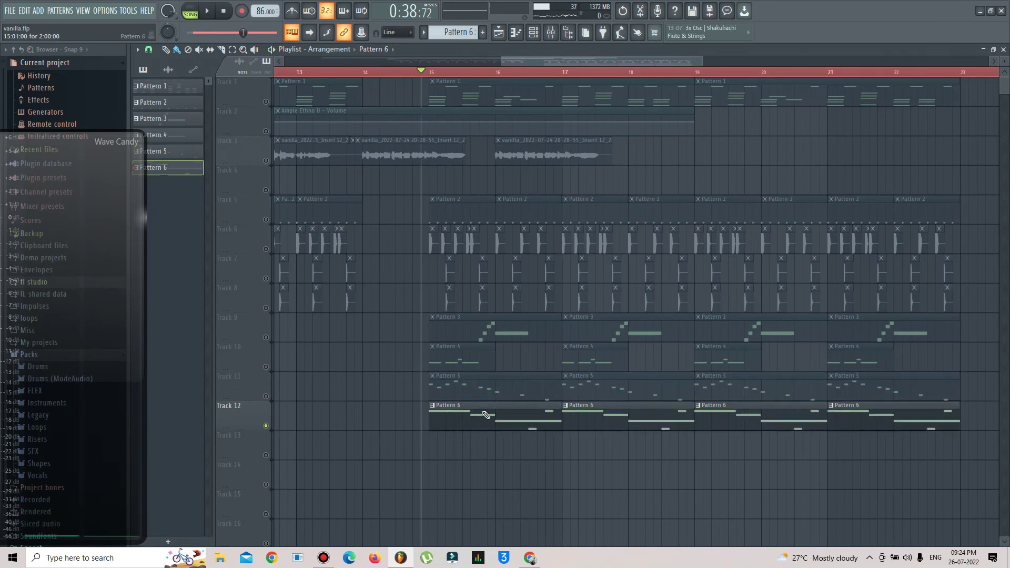
double_click(485, 415)
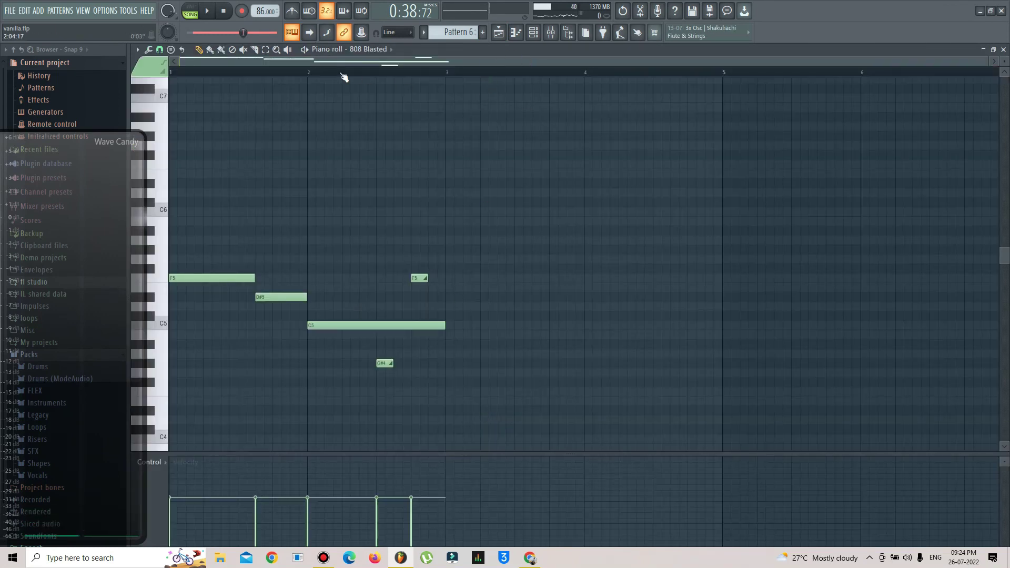
scroll(343, 74, up, 2)
drag(372, 61, 188, 60)
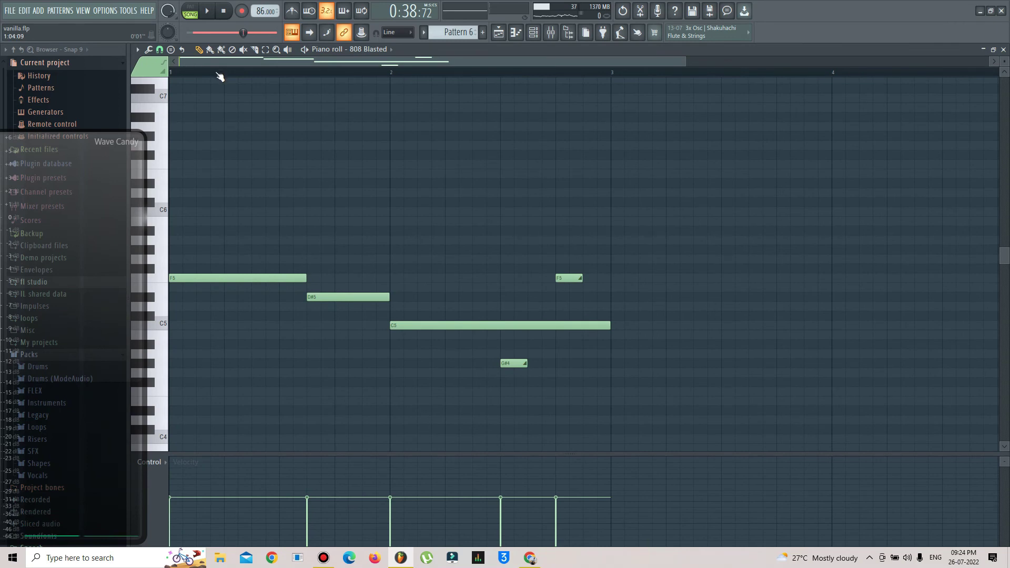
scroll(220, 77, up, 1)
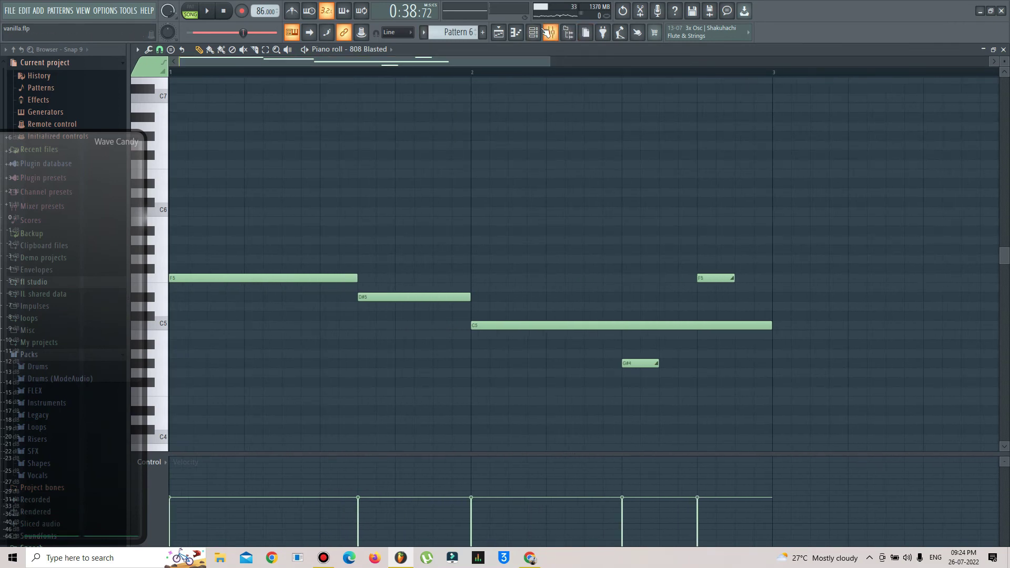
Show the 808 Blasted channel and its FLEX instrument, placing the Channel rack and plugin windows clear of the notes.
click(549, 32)
drag(679, 130, 931, 101)
click(873, 342)
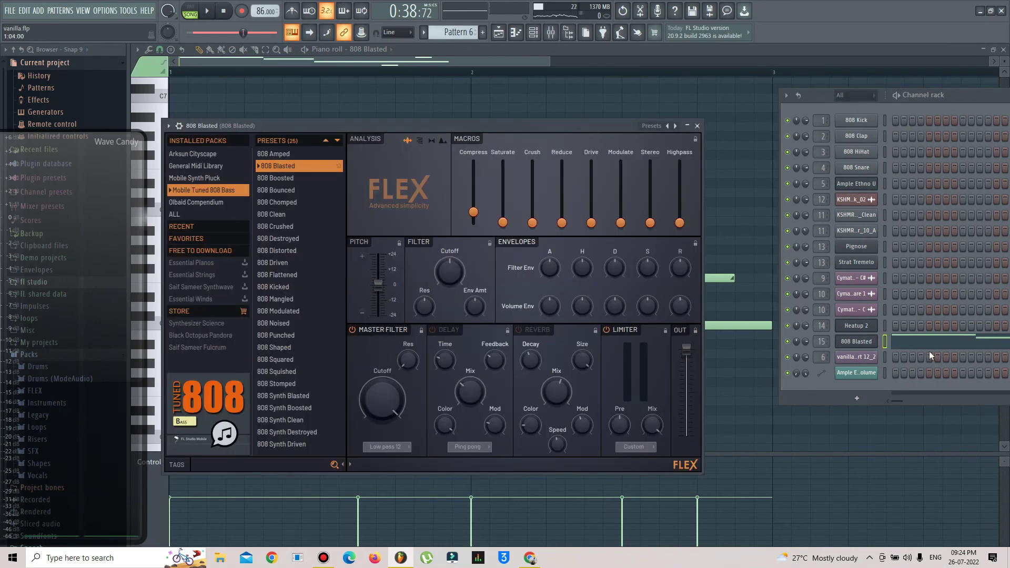
drag(574, 126, 782, 413)
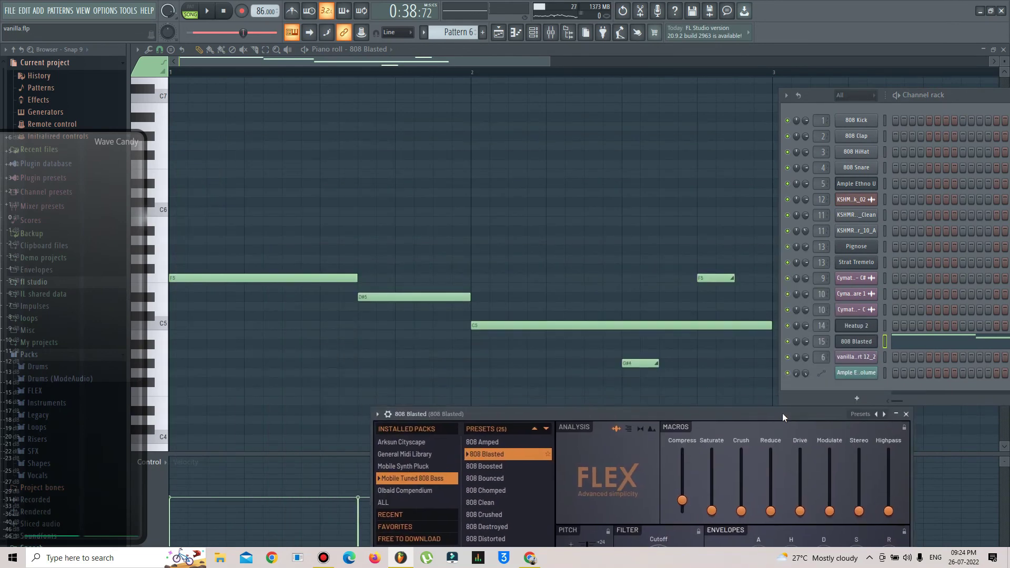
Audition Pattern 6 in pattern mode, stop it, and return to the playlist to show the full arrangement.
click(191, 14)
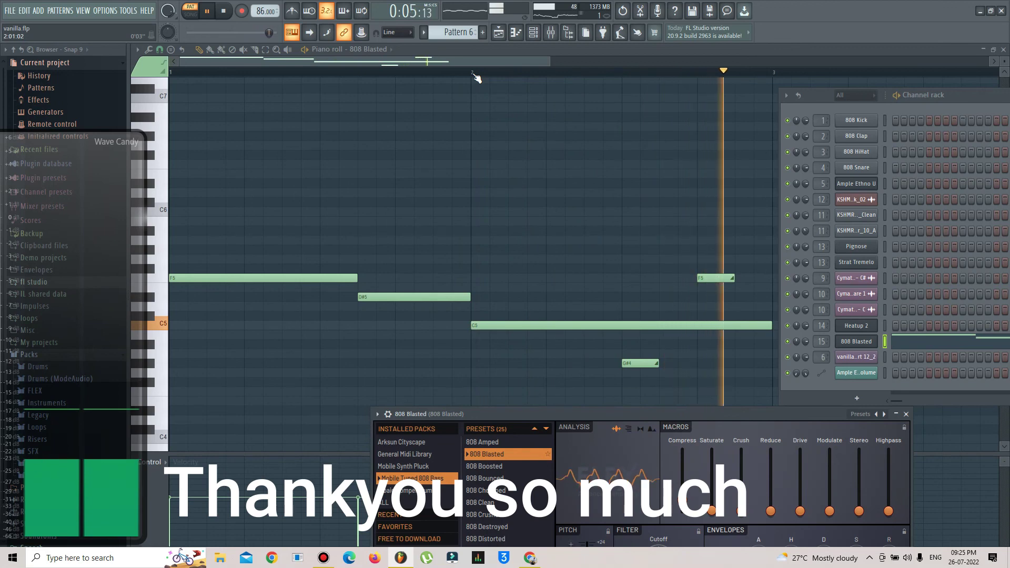
key(space)
click(498, 33)
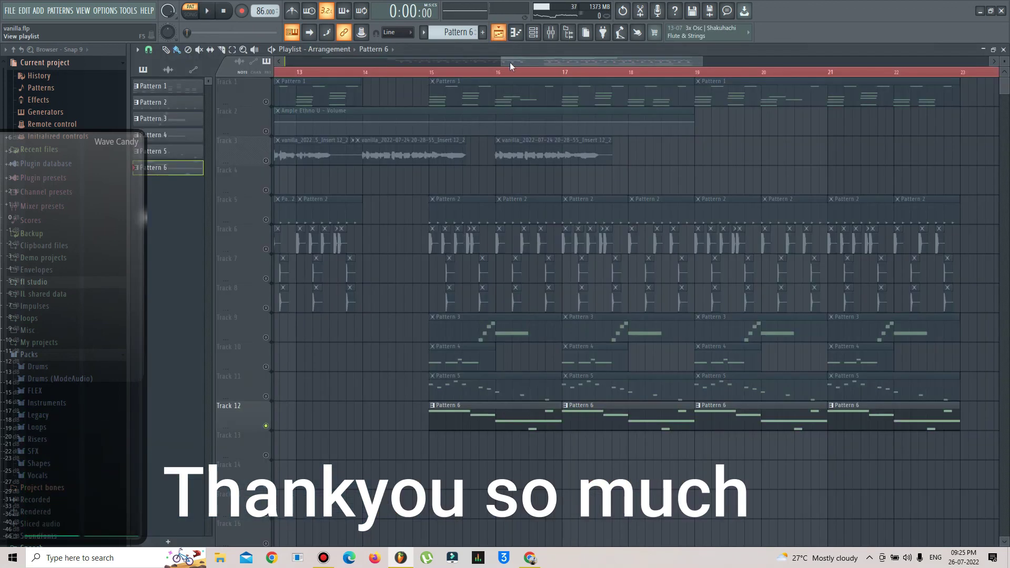
scroll(518, 72, down, 3)
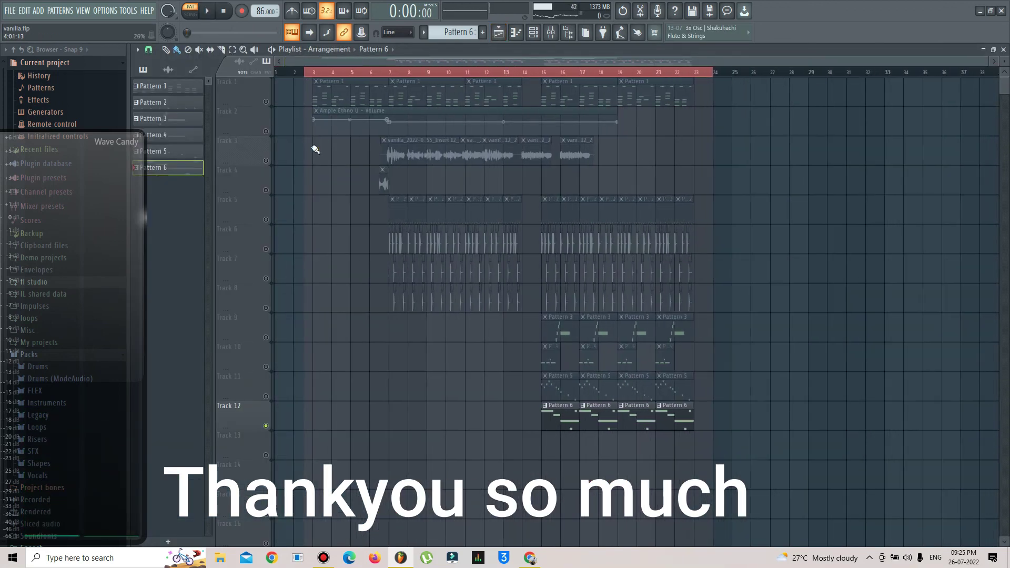